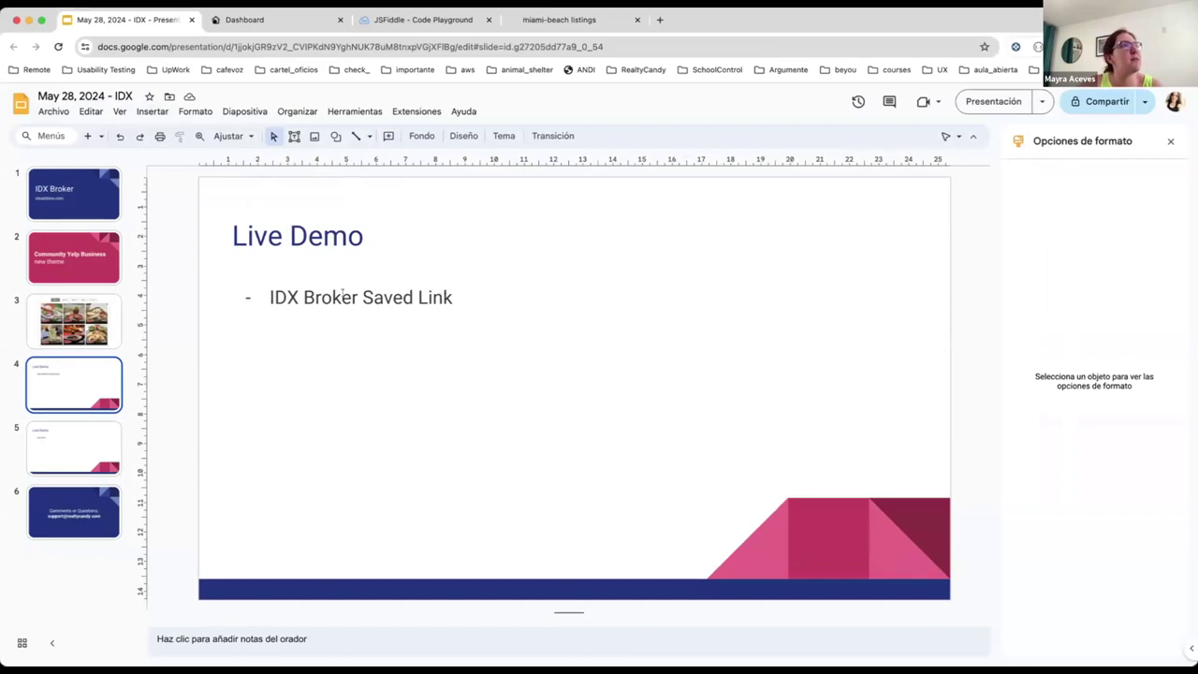
Step: Search the IDXAddons Apps catalogue for 'yelp' and open the Community - Yelp Business app setup
click(284, 23)
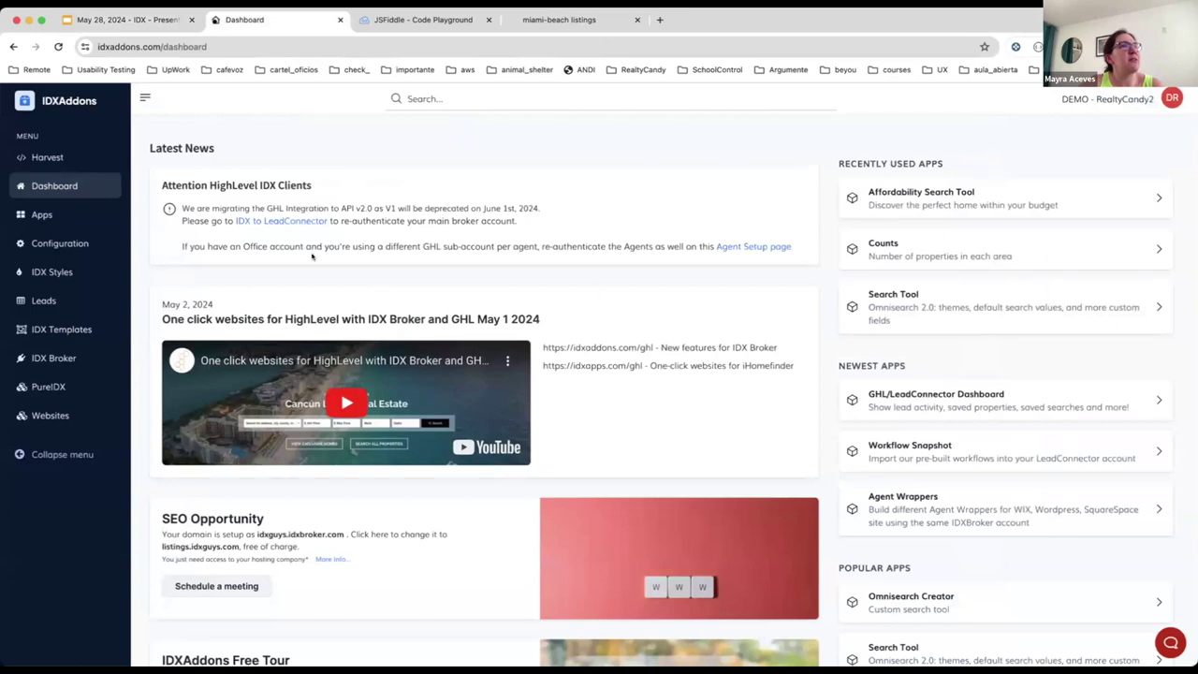
click(53, 214)
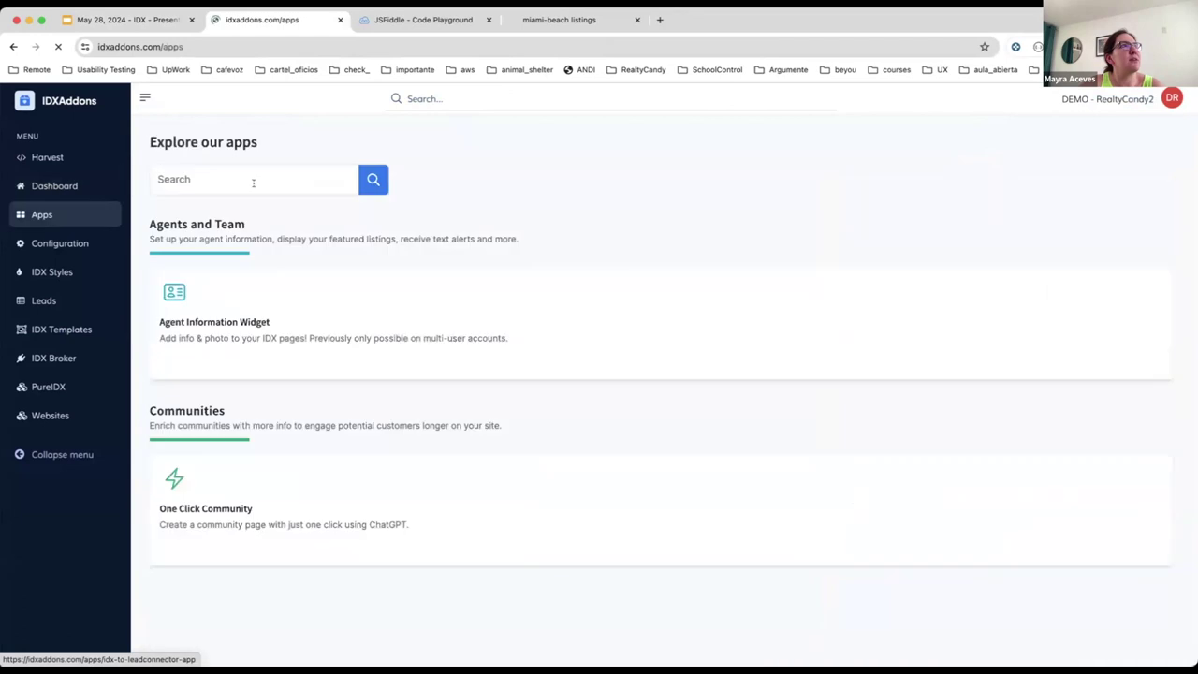
click(253, 181)
text(yelp)
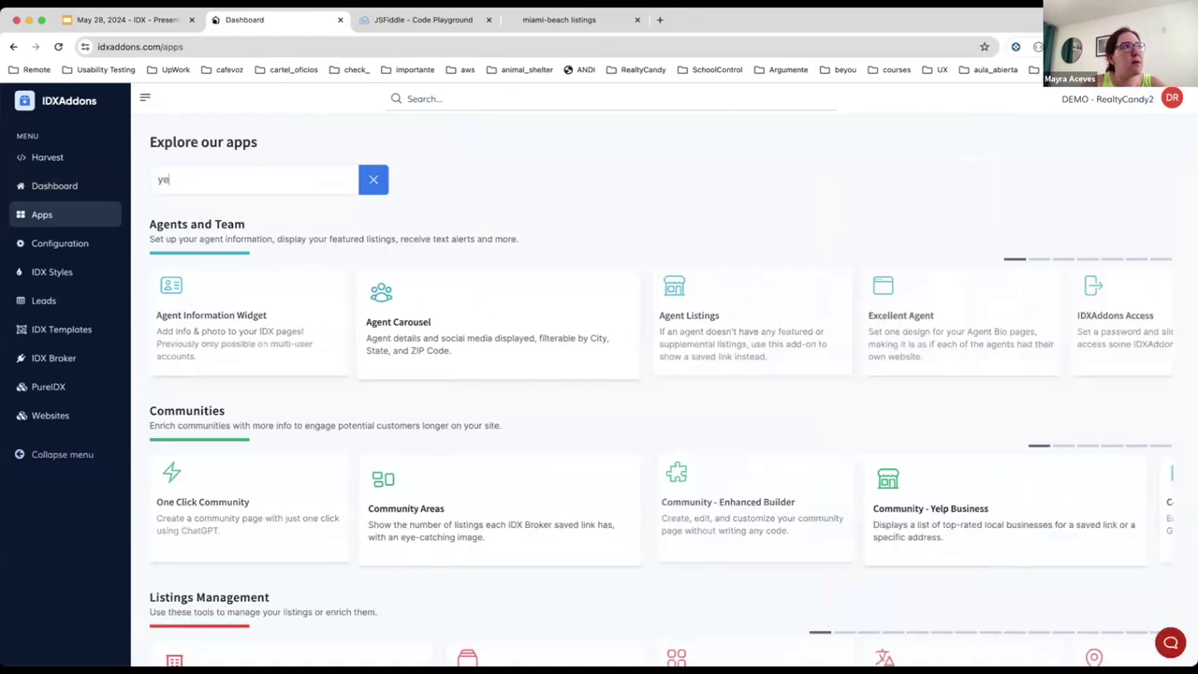
click(286, 307)
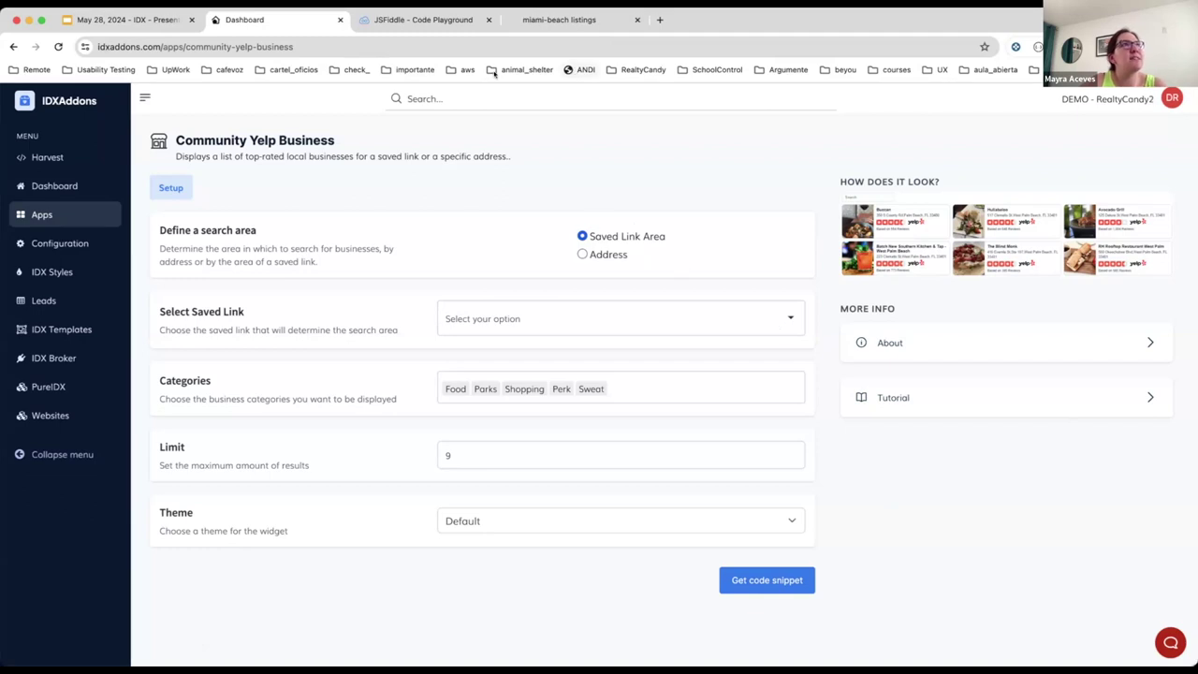
Step: Scroll through the Miami-beach listings page to review its Yelp restaurant cards and featured listings
drag(552, 19, 383, 23)
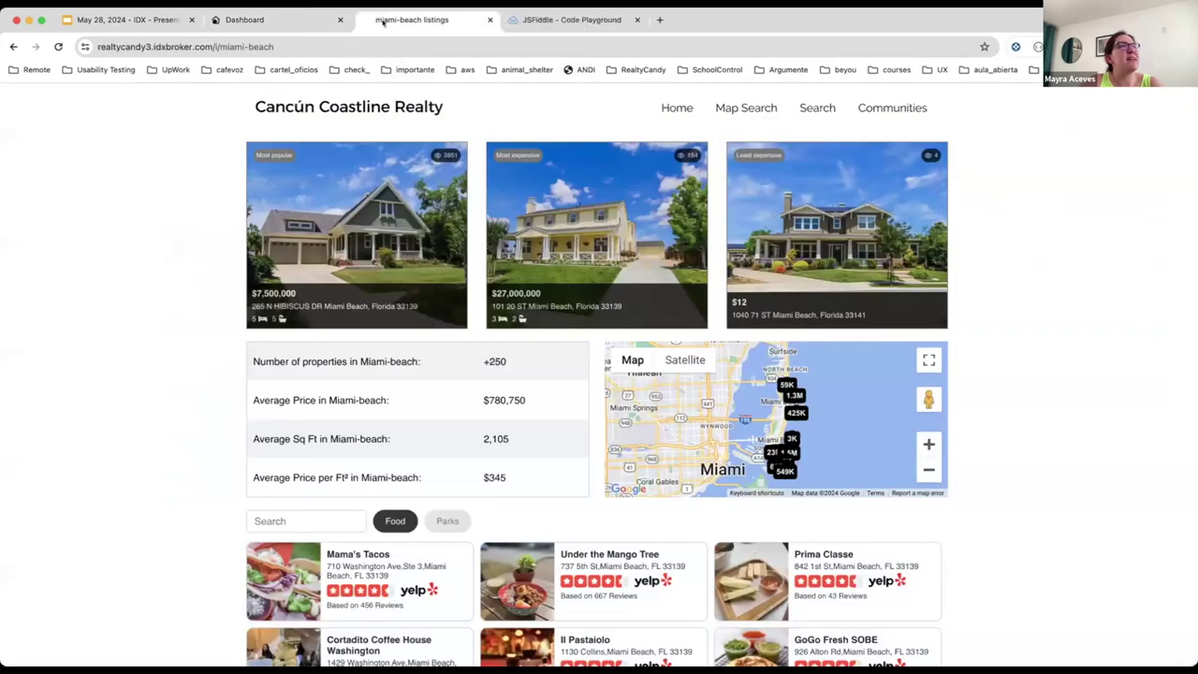
scroll(1001, 466, down, 5)
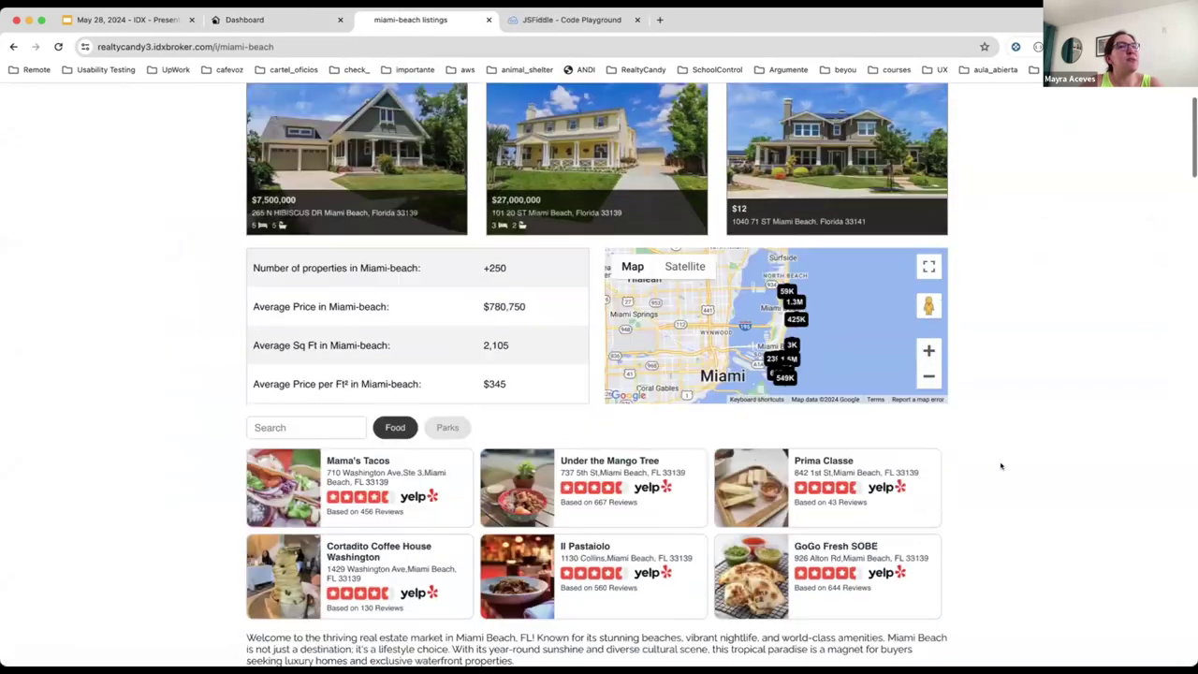
scroll(1000, 465, down, 6)
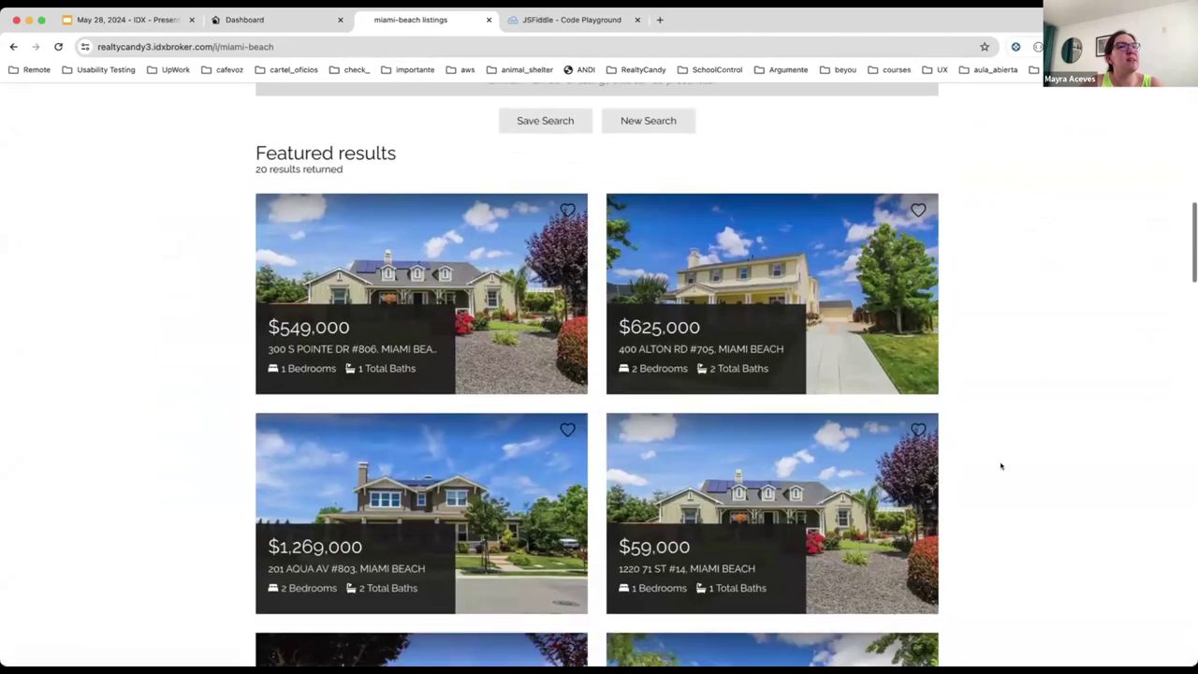
scroll(1001, 465, up, 1)
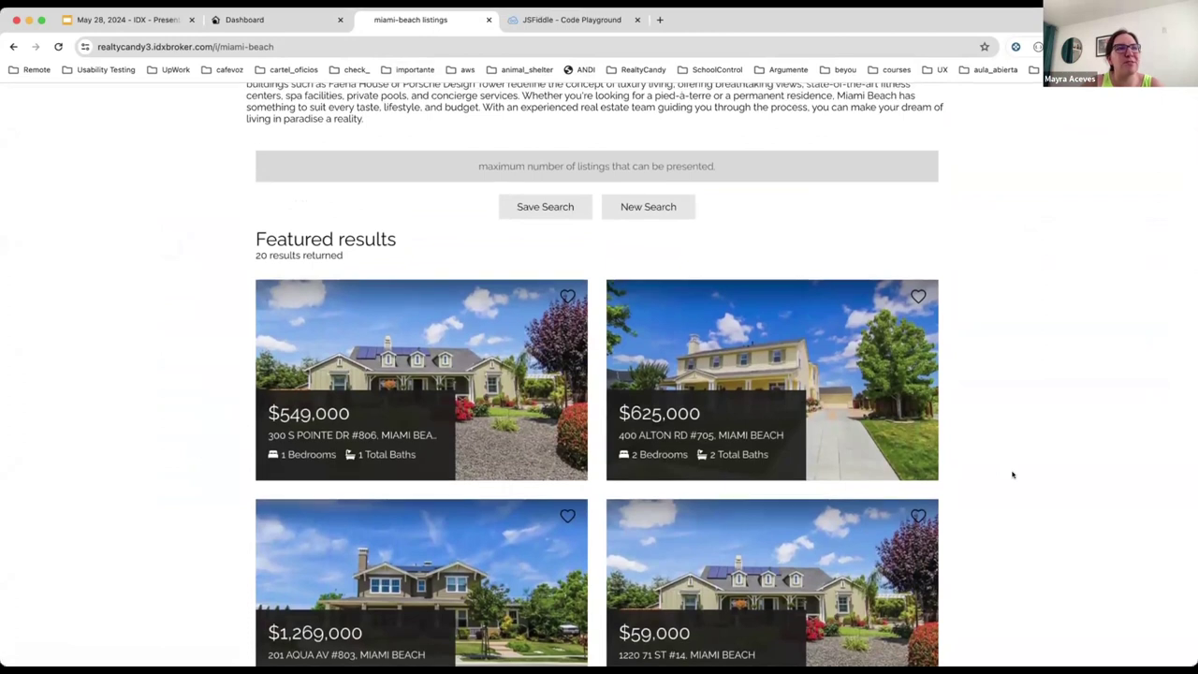
scroll(1013, 475, up, 2)
scroll(1012, 475, up, 8)
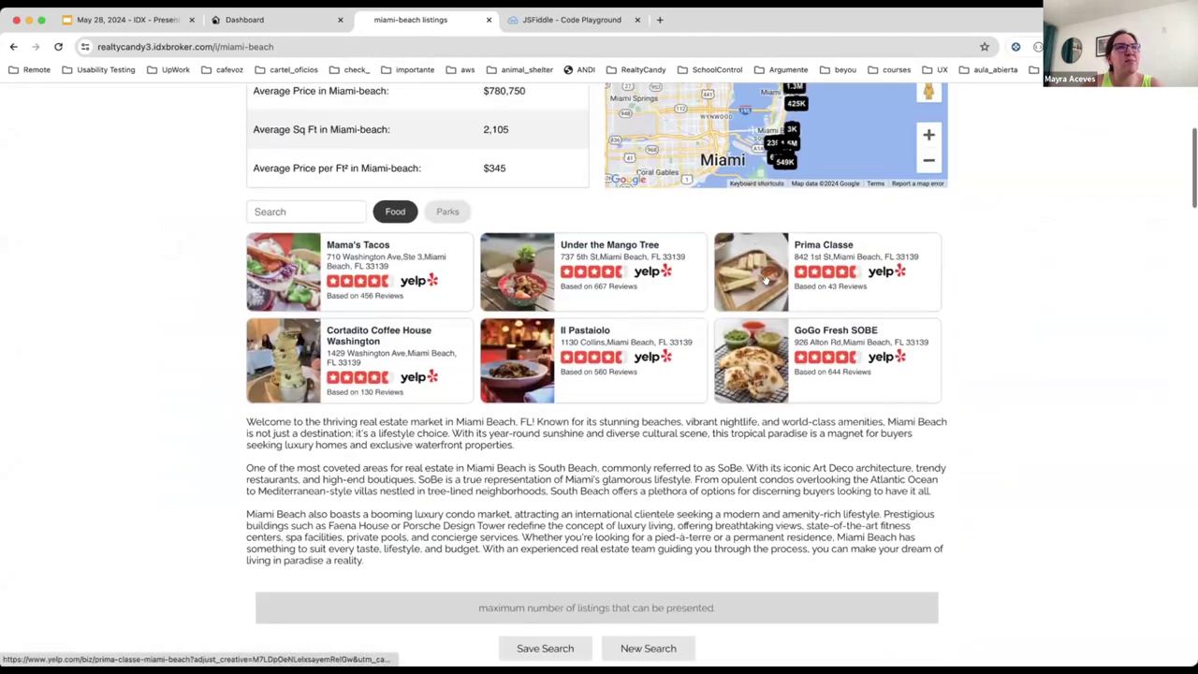
scroll(766, 280, up, 2)
scroll(987, 446, down, 4)
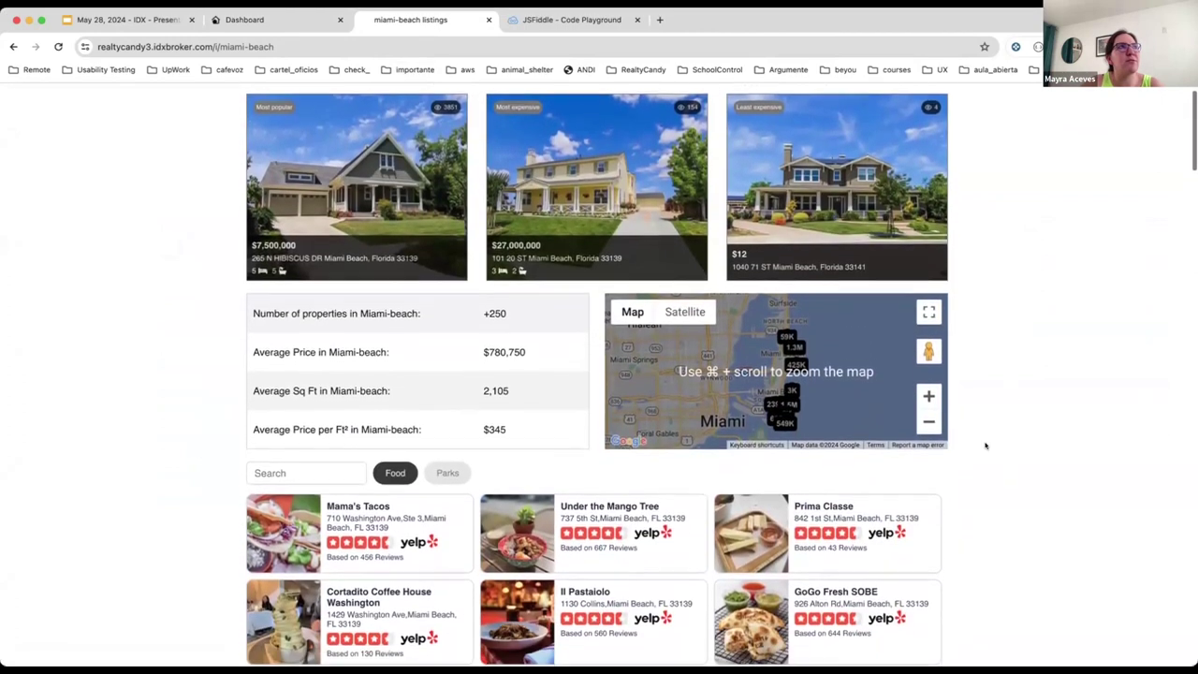
scroll(987, 447, down, 3)
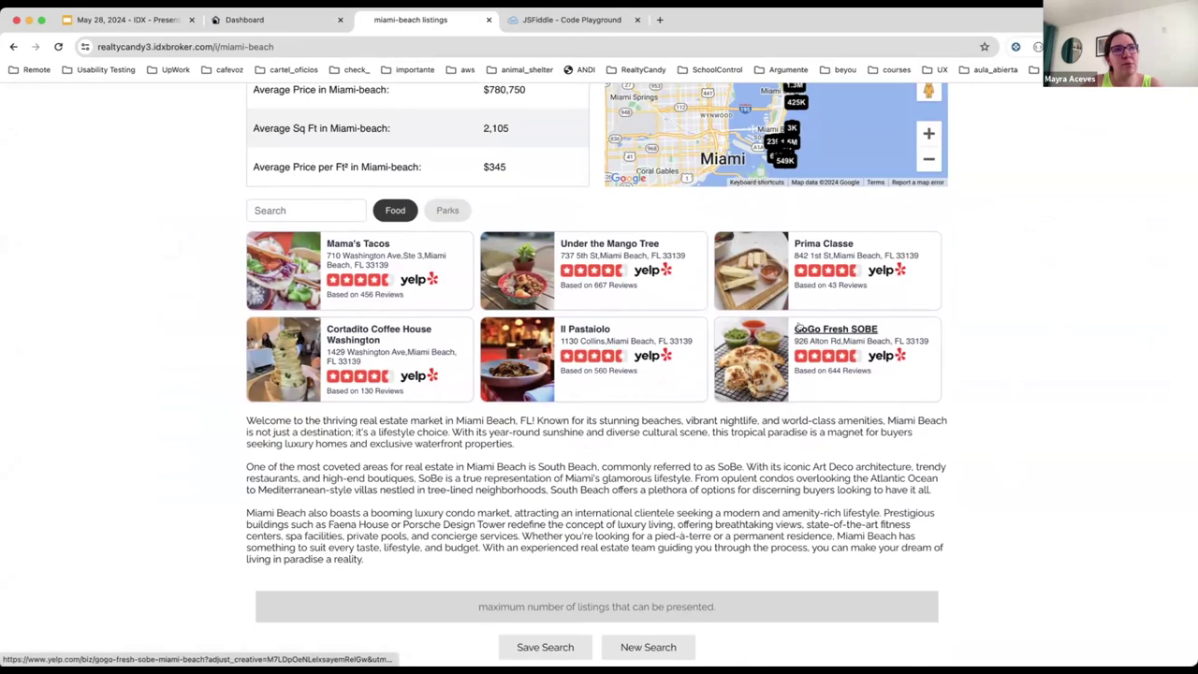
Step: Set the Yelp widget's saved link to 65179 - Miami Beach listings
click(266, 18)
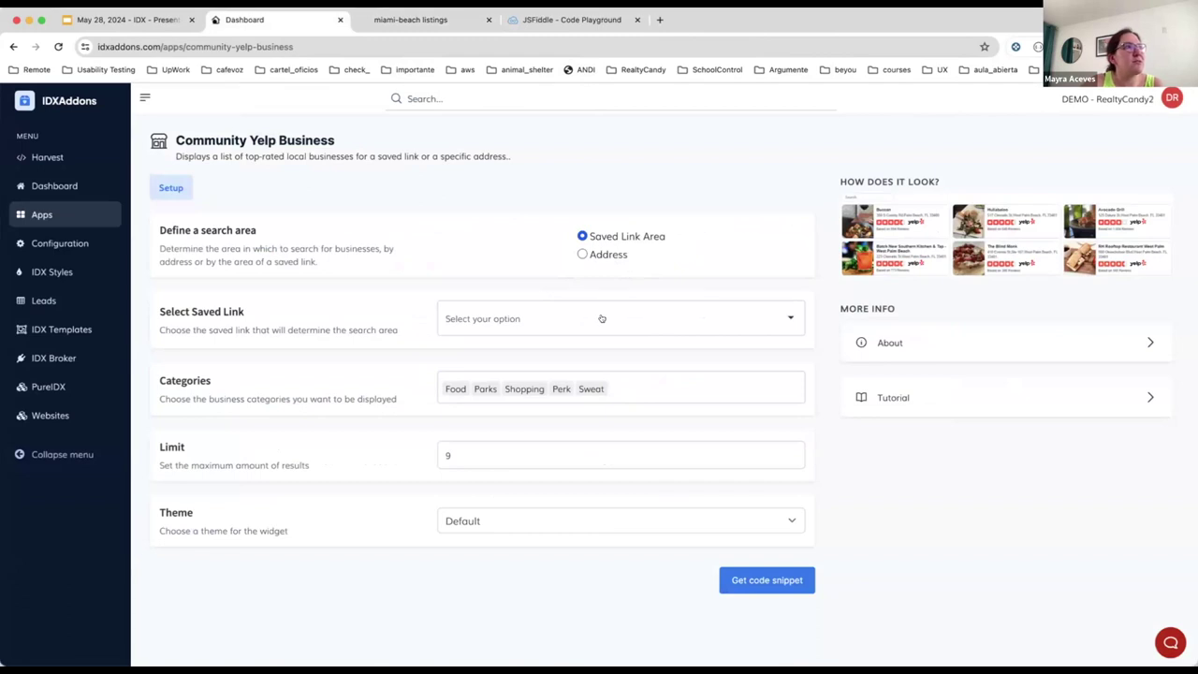
click(602, 319)
text(mi)
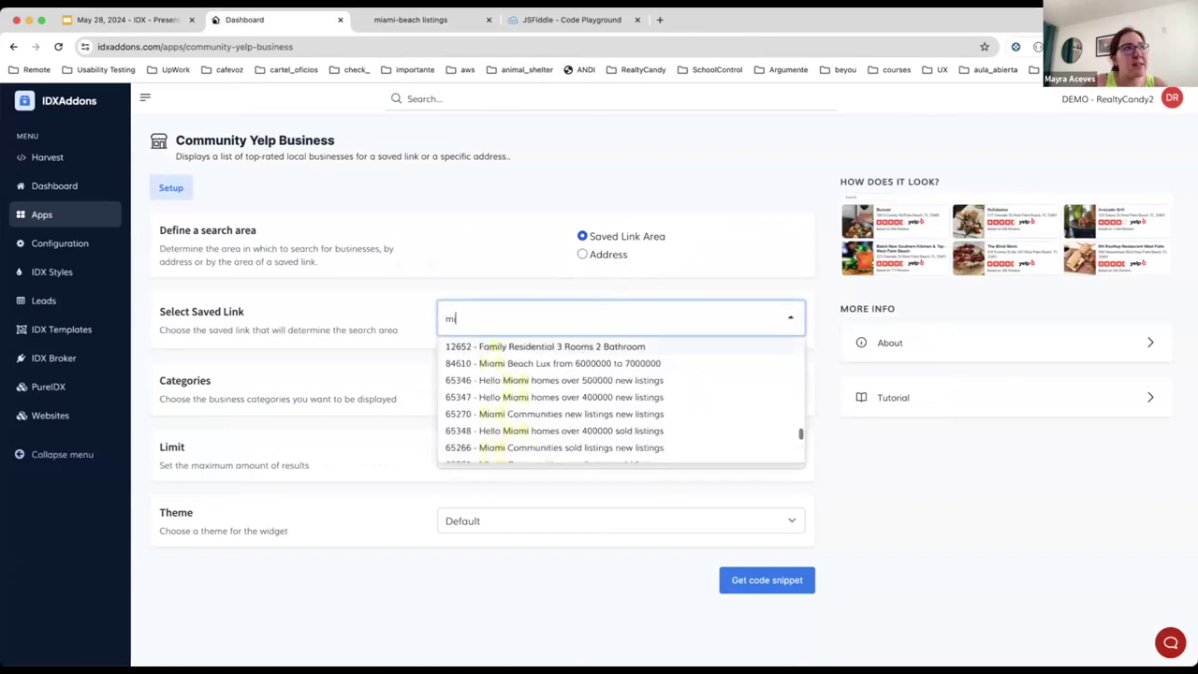
text(ami)
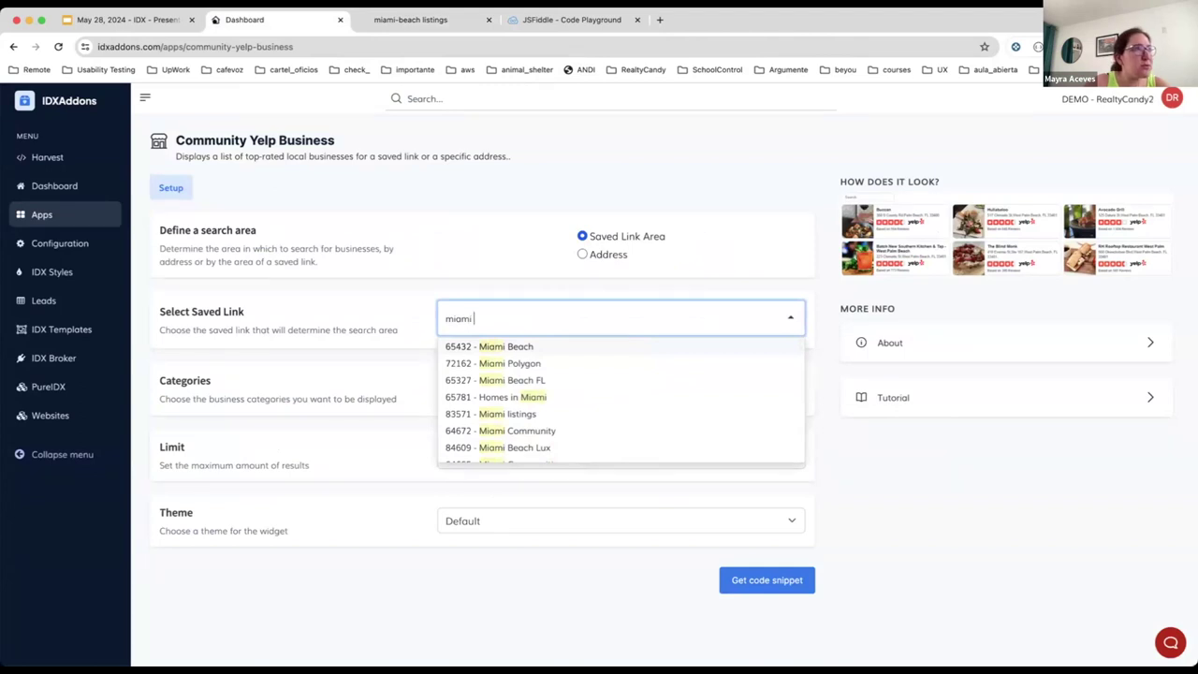
text( bea)
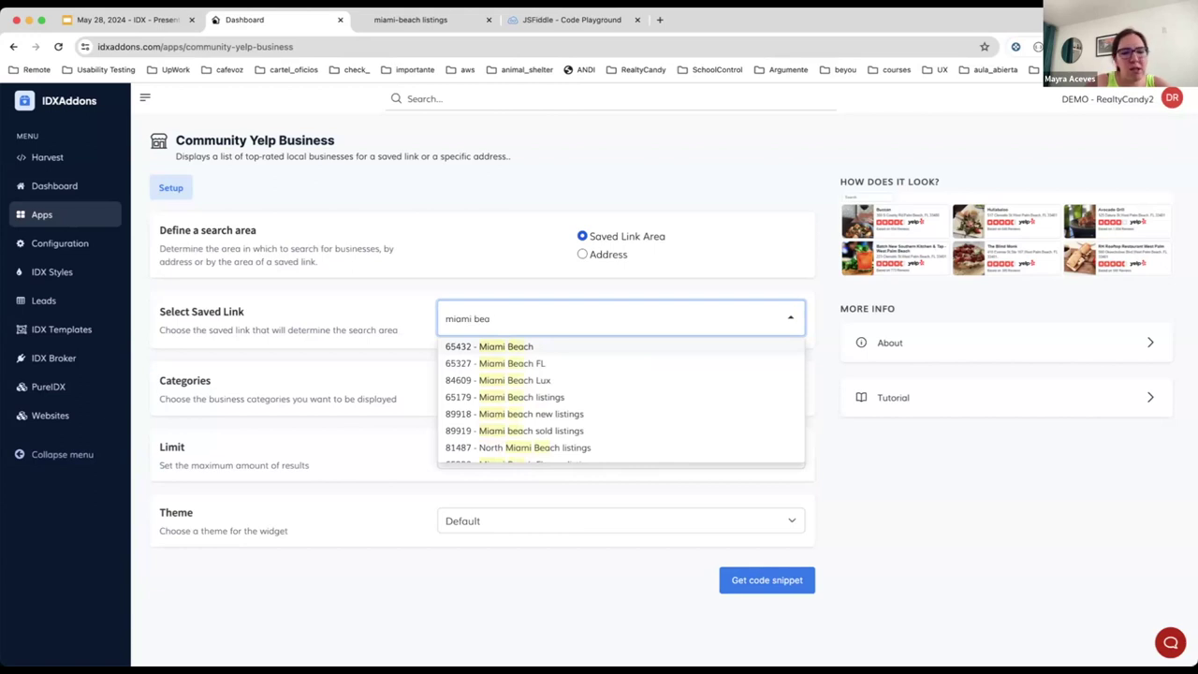
text(ch lis)
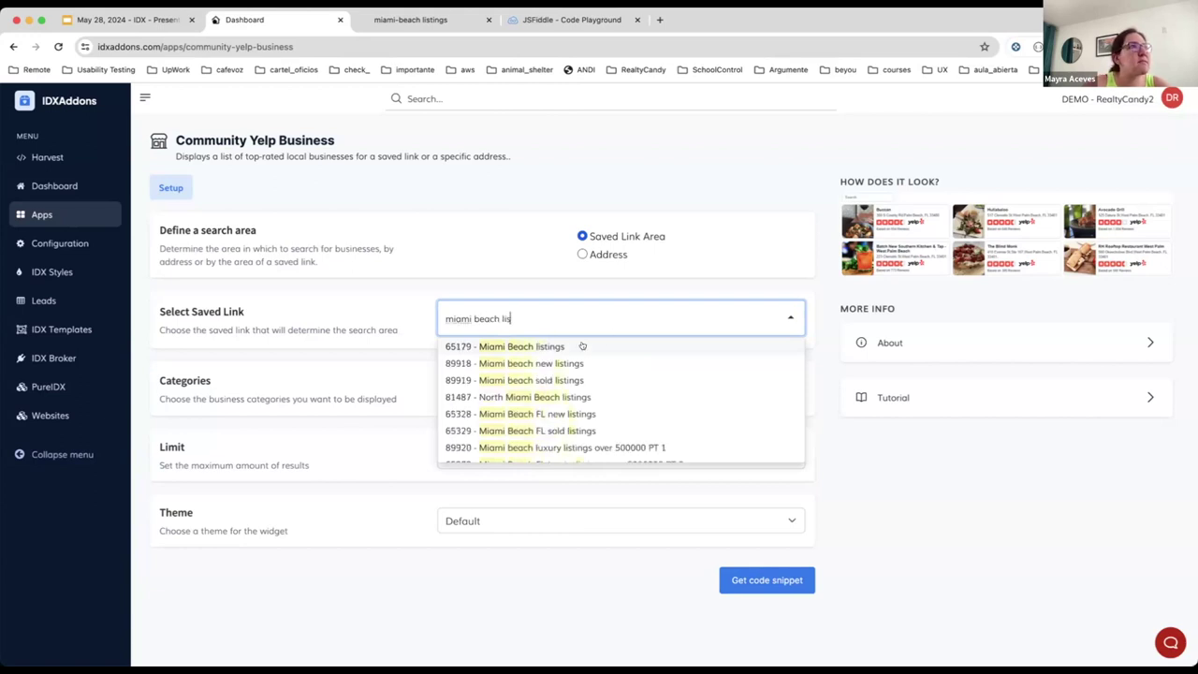
click(583, 347)
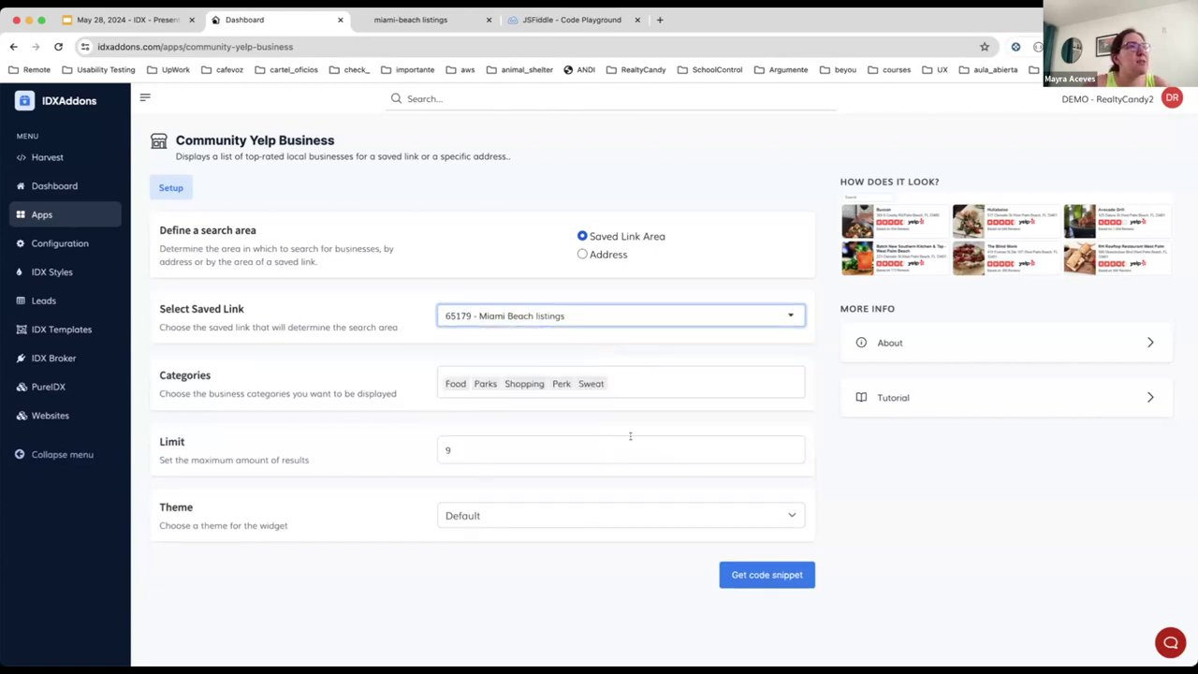
Step: Choose the Chelsea theme, then generate and copy the widget's script snippet
click(496, 516)
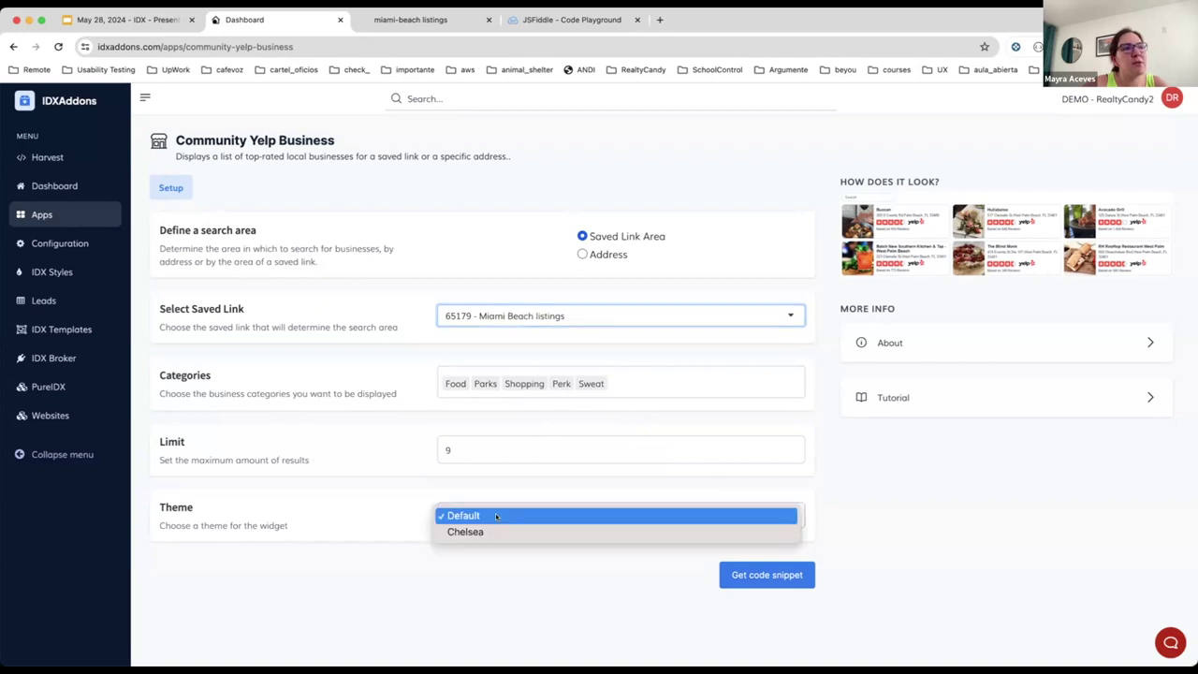
click(572, 530)
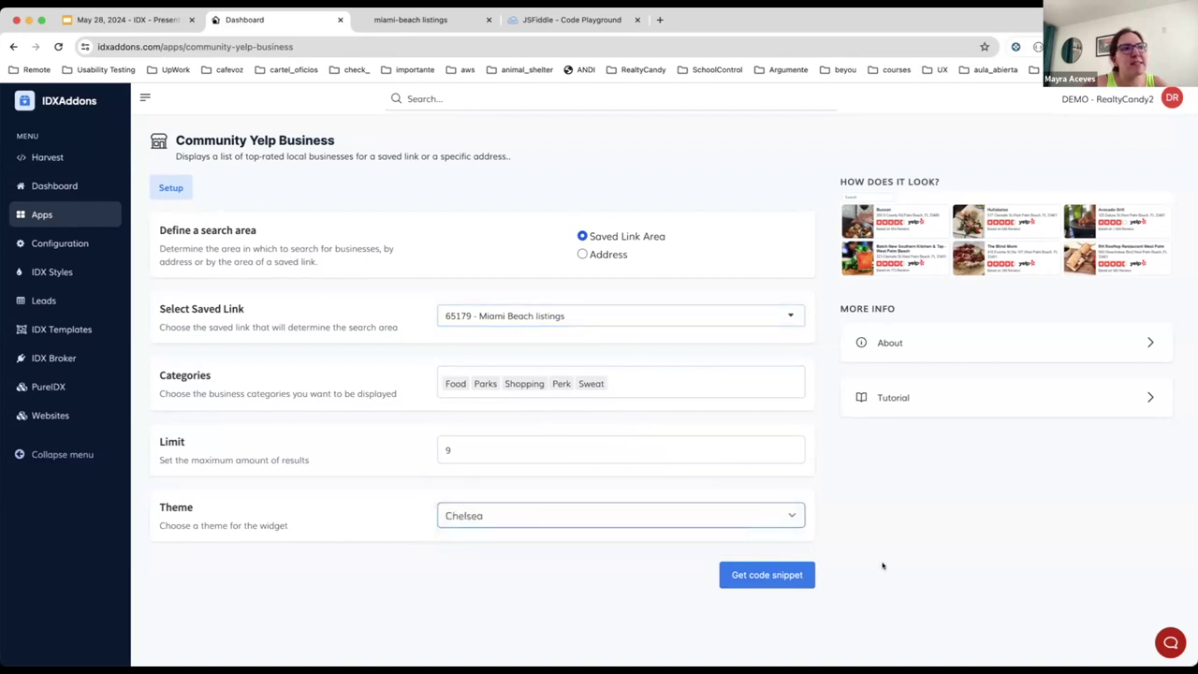
click(768, 575)
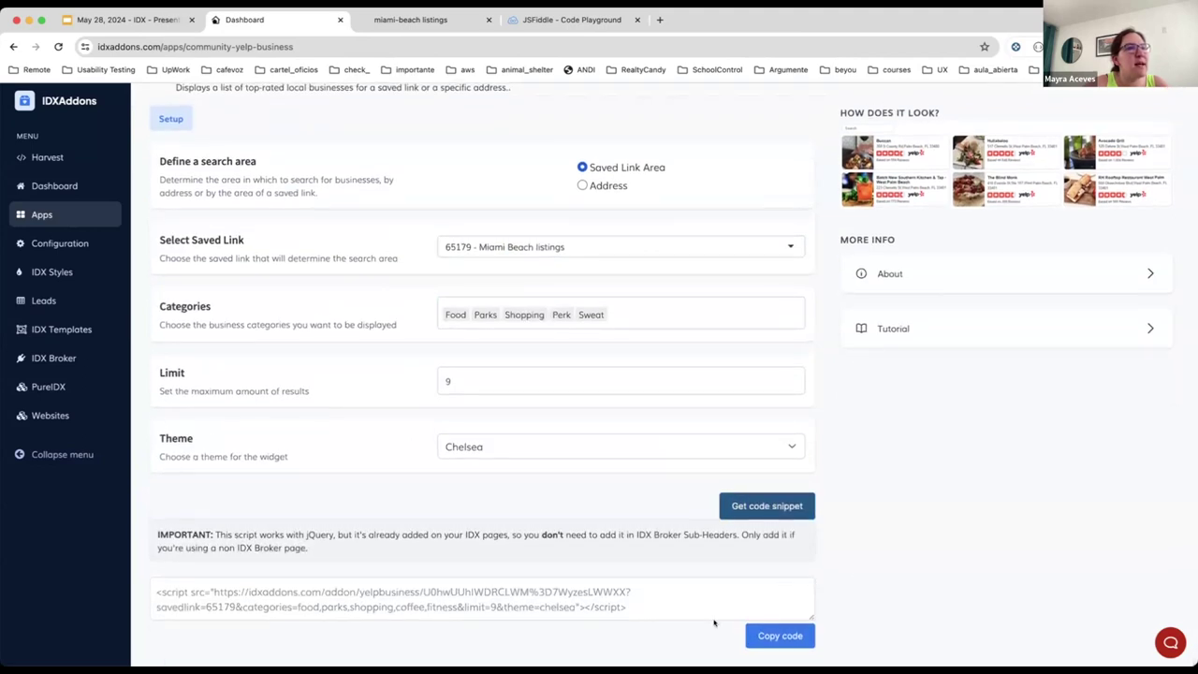
click(791, 636)
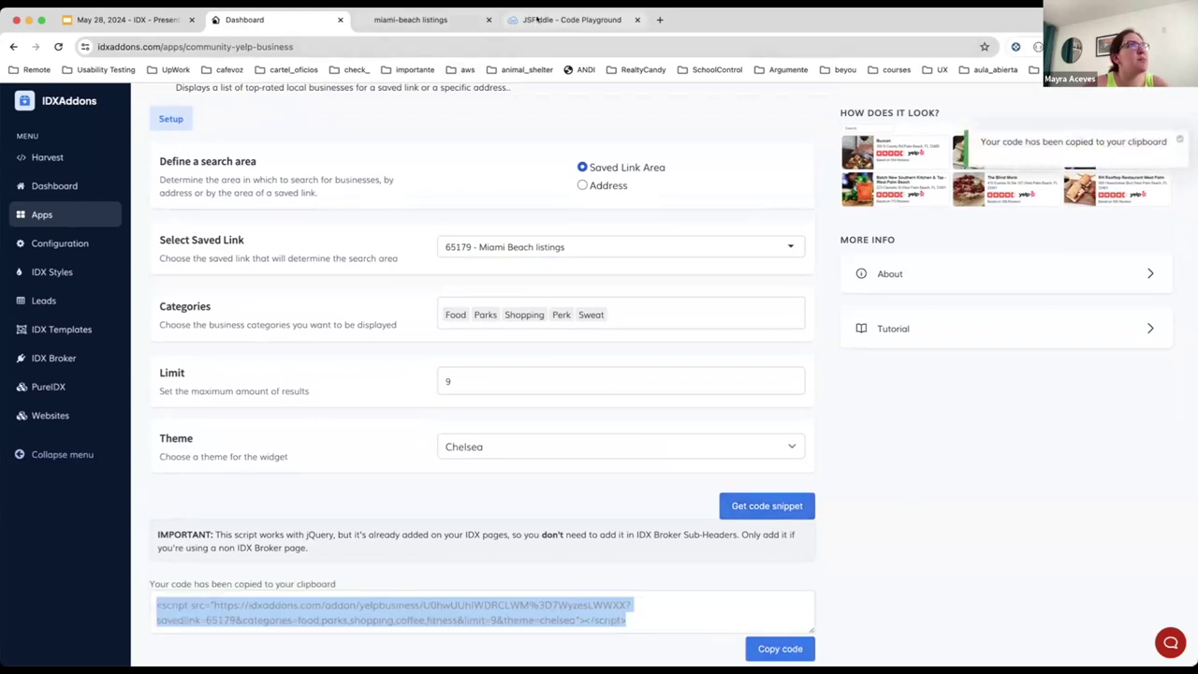
Step: Replace the JSFiddle code with the copied Yelp snippet and run it
key(super+4)
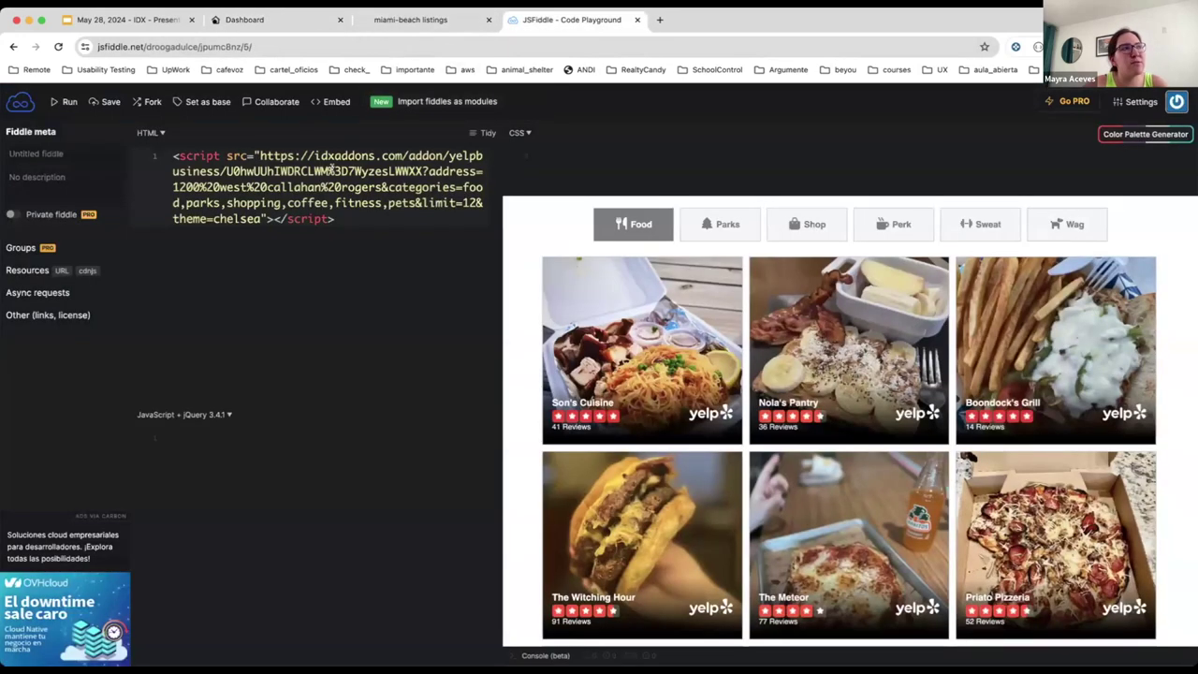
key(super+a)
key(super+v)
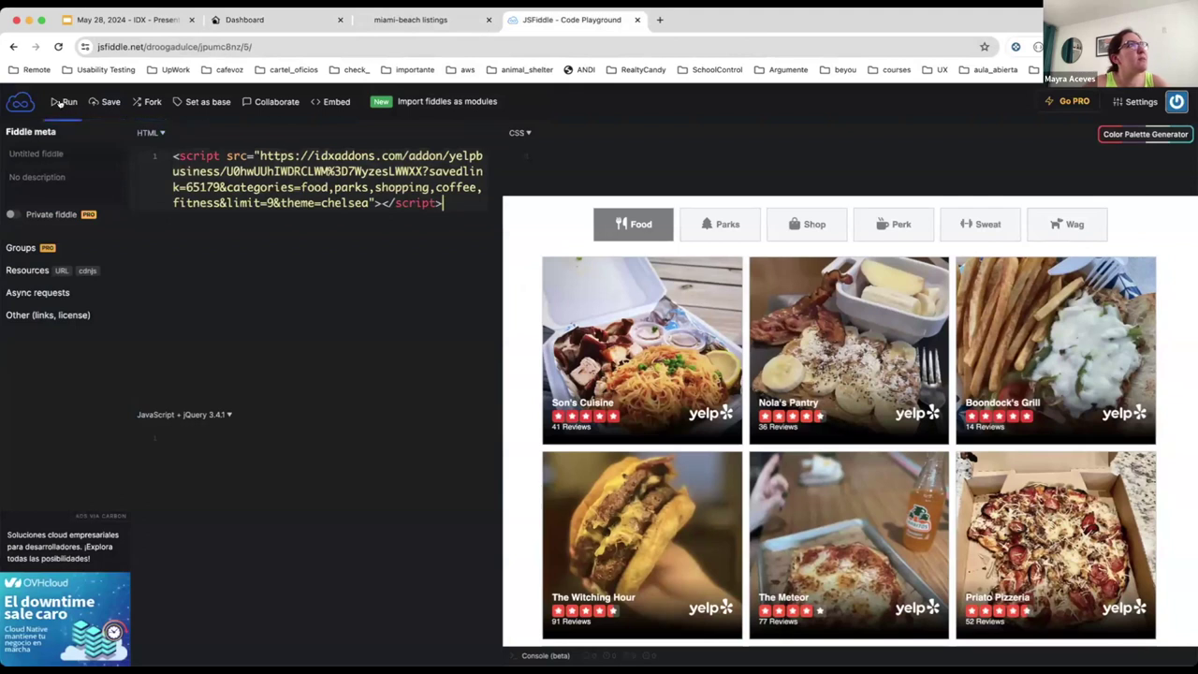
click(61, 103)
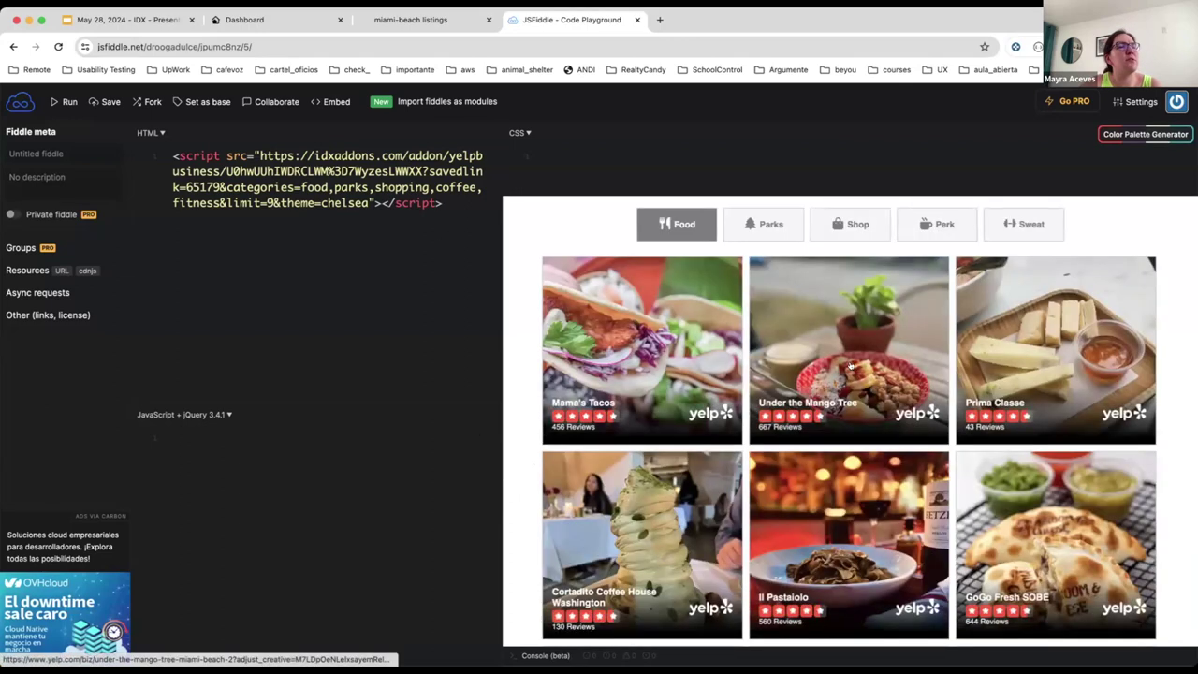
Step: Preview the widget's Parks category, then return to the Food listings
scroll(851, 365, down, 2)
scroll(796, 323, up, 2)
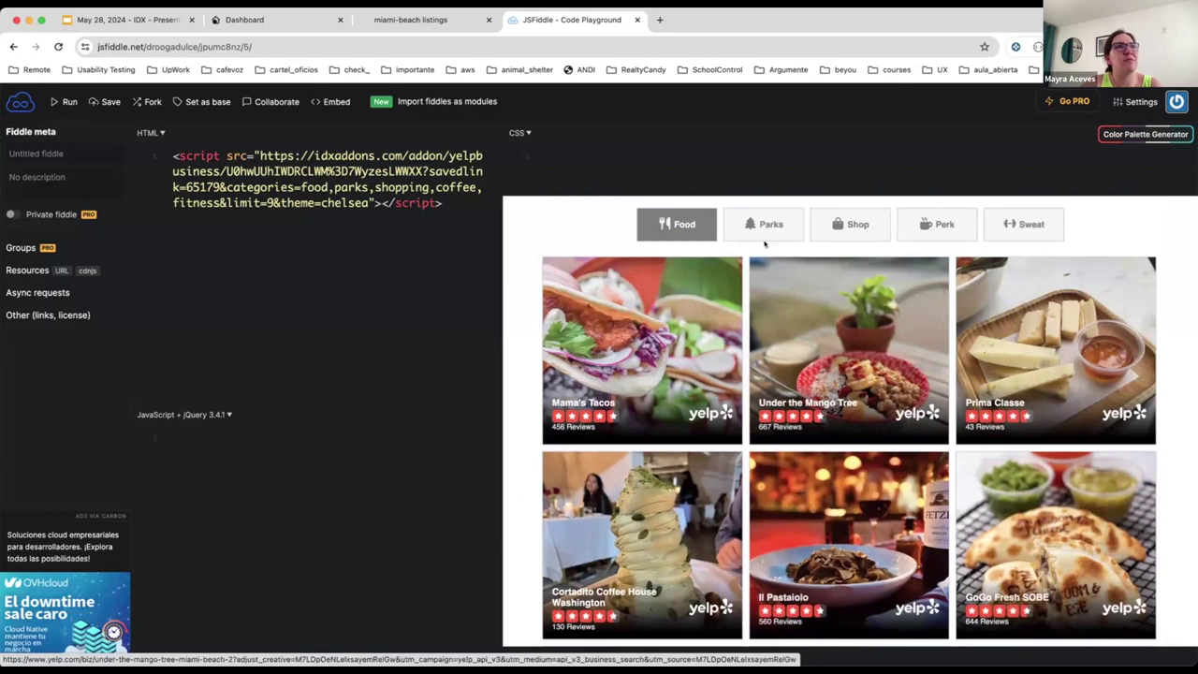
click(759, 219)
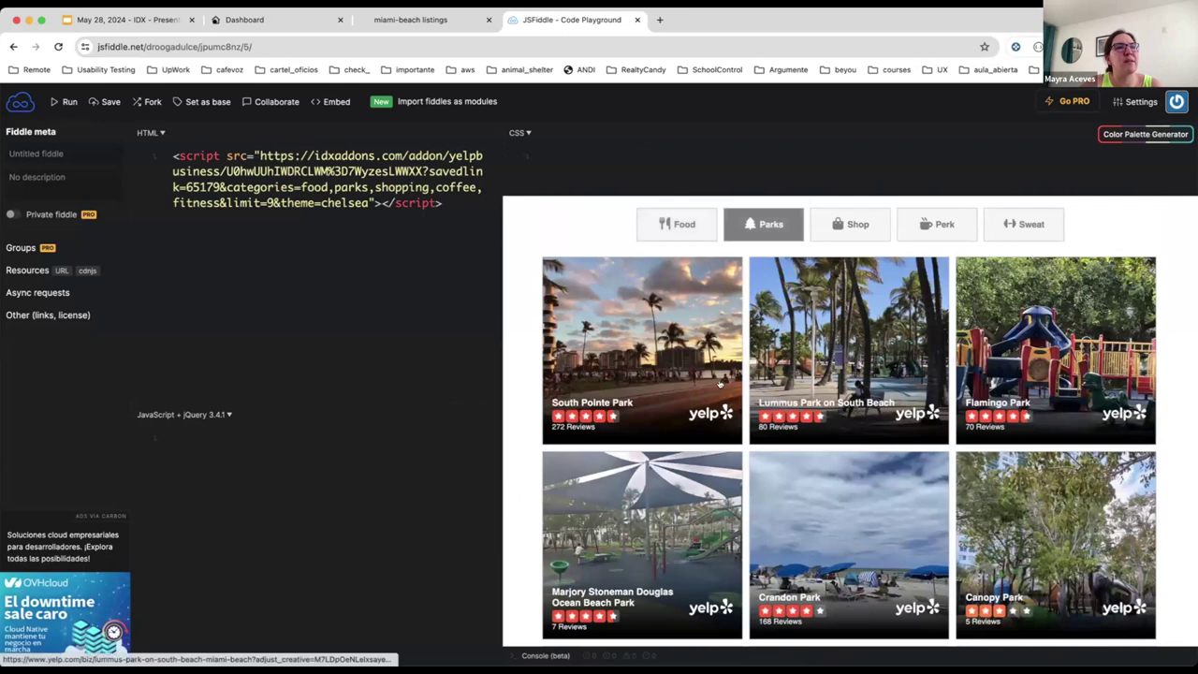
click(677, 223)
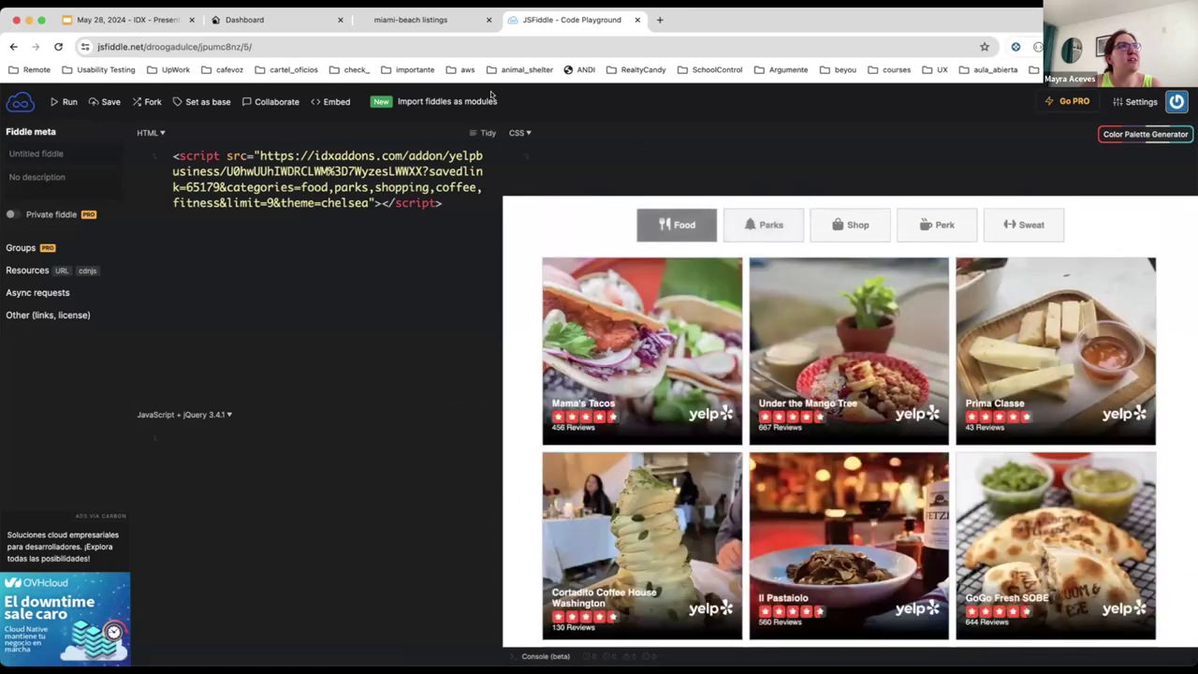
Step: Switch the Yelp widget's search to Address and enter a street address
click(242, 21)
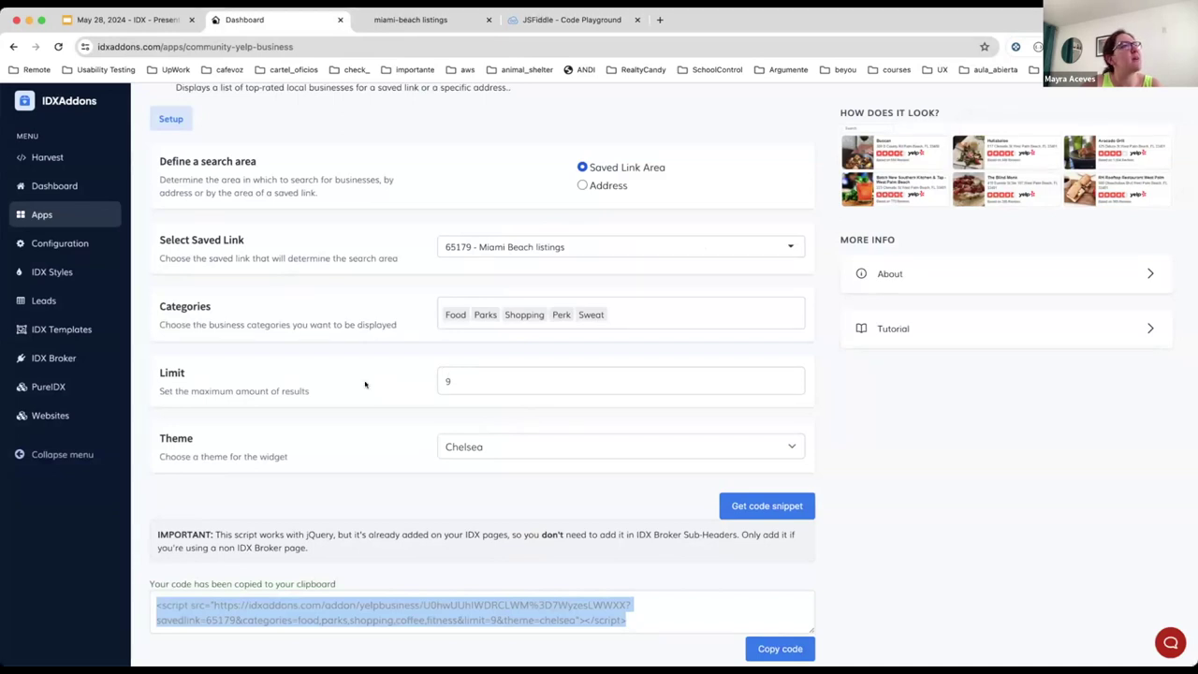
scroll(367, 384, up, 2)
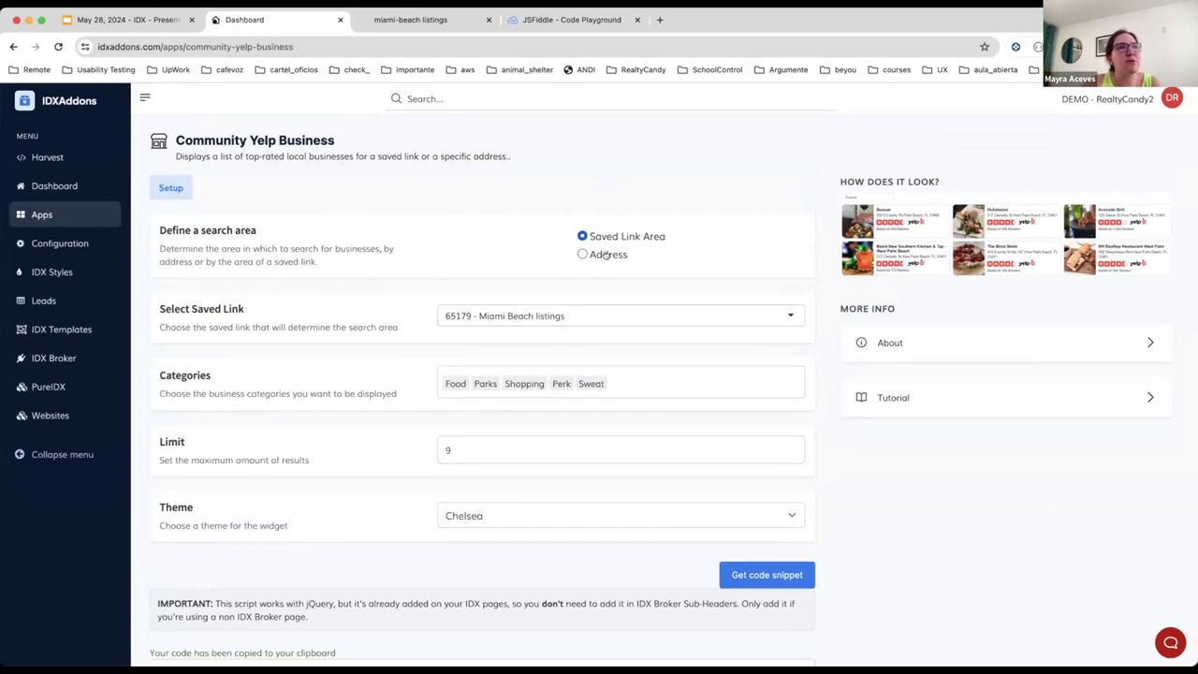
click(606, 256)
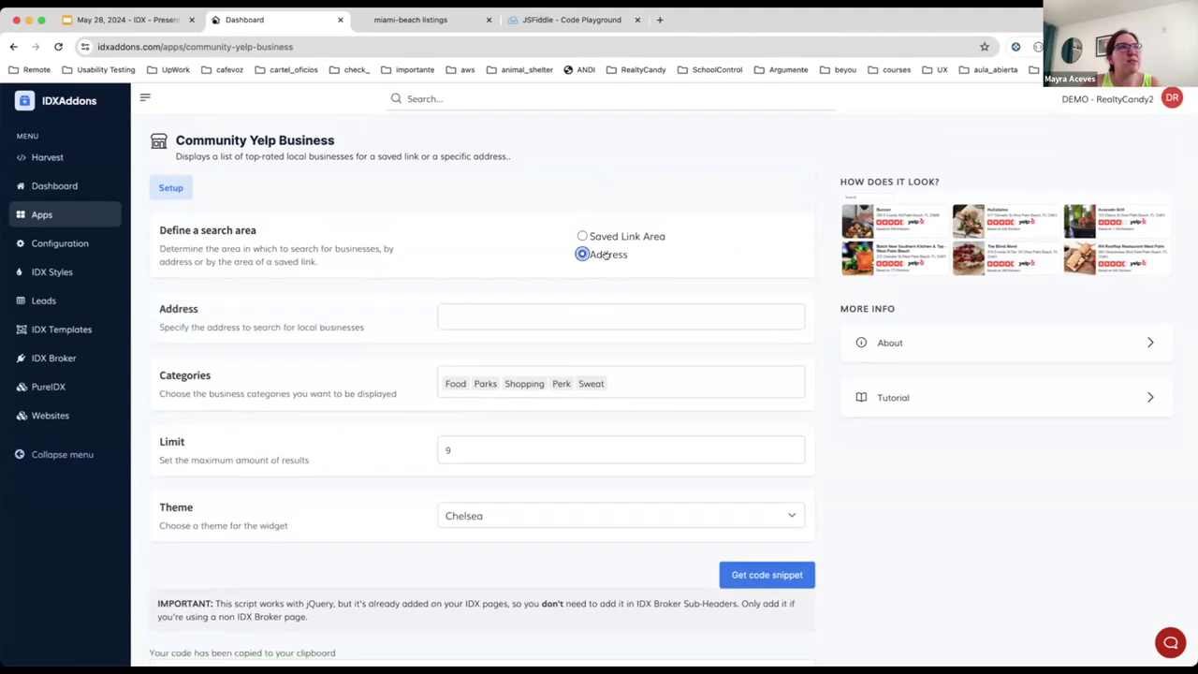
click(543, 312)
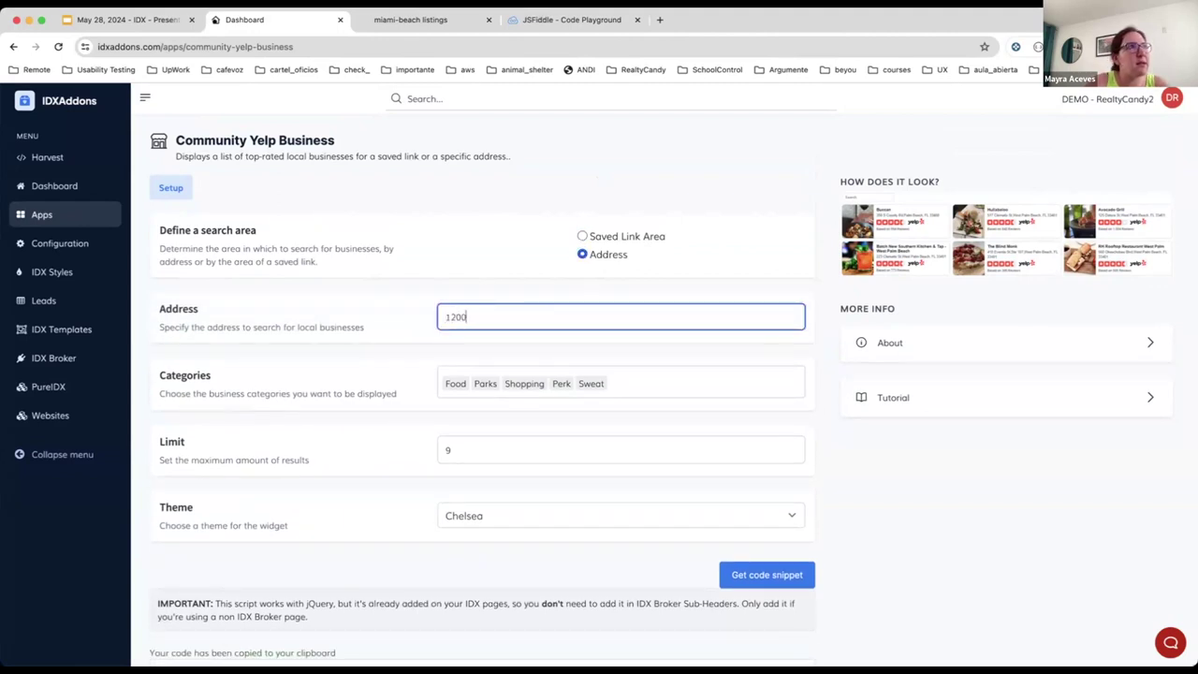
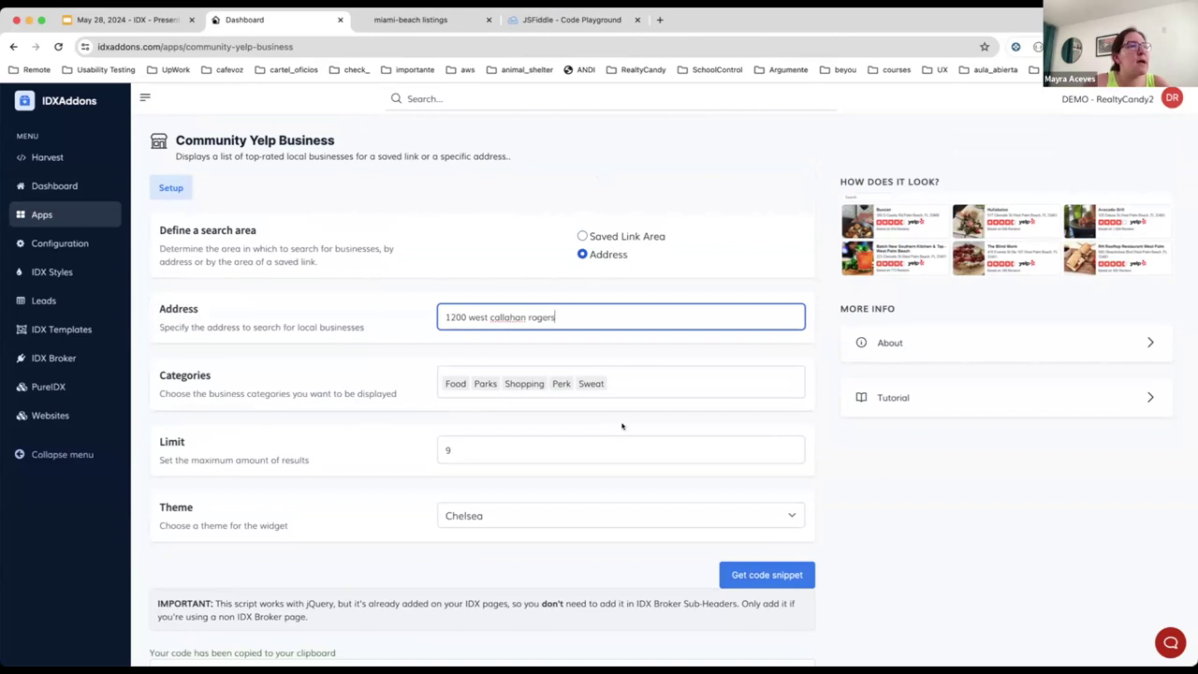
Step: Regenerate the address-based widget script and copy it
scroll(621, 426, down, 2)
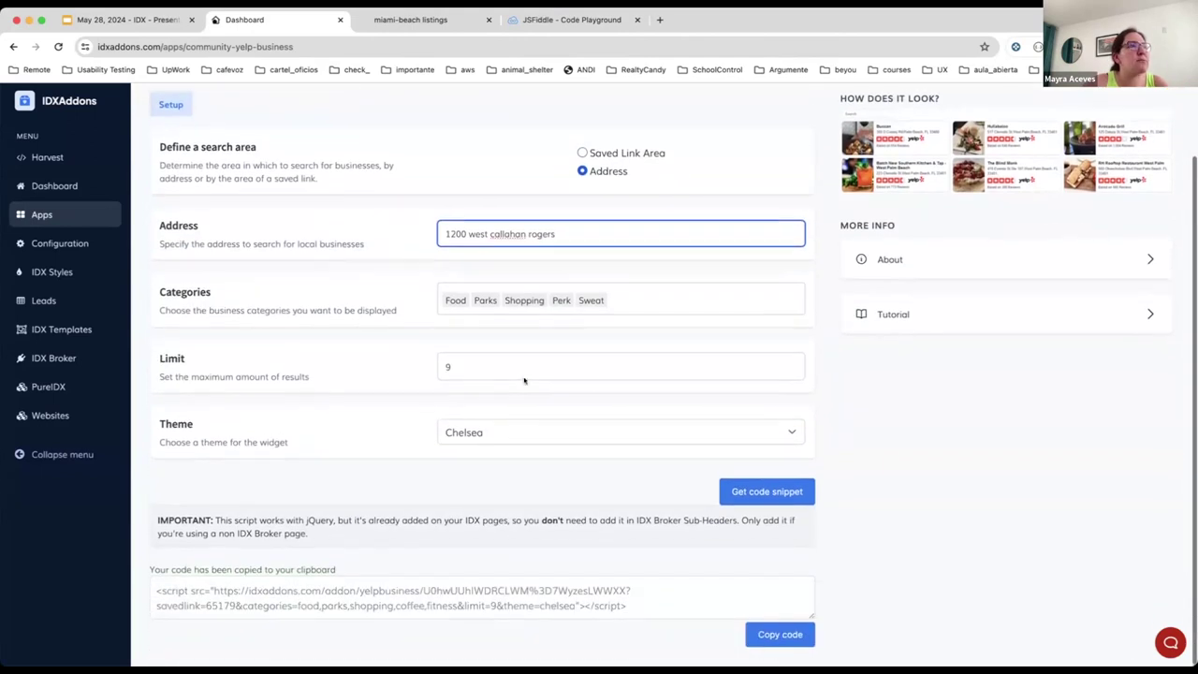
click(754, 491)
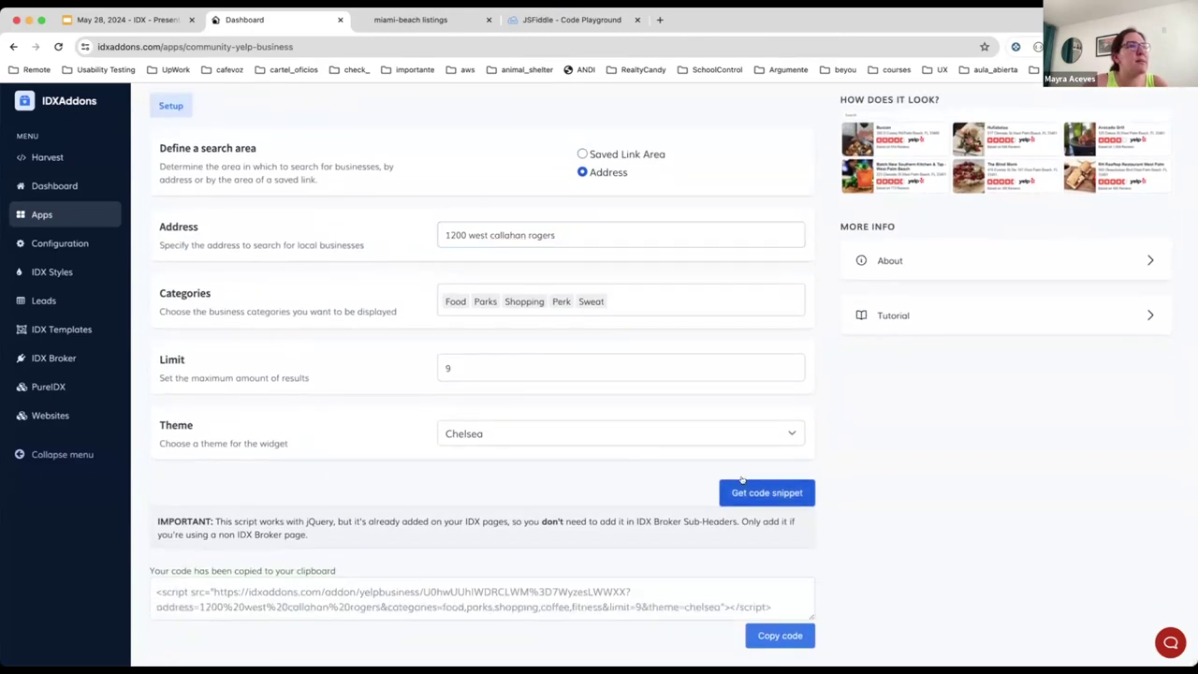
click(776, 637)
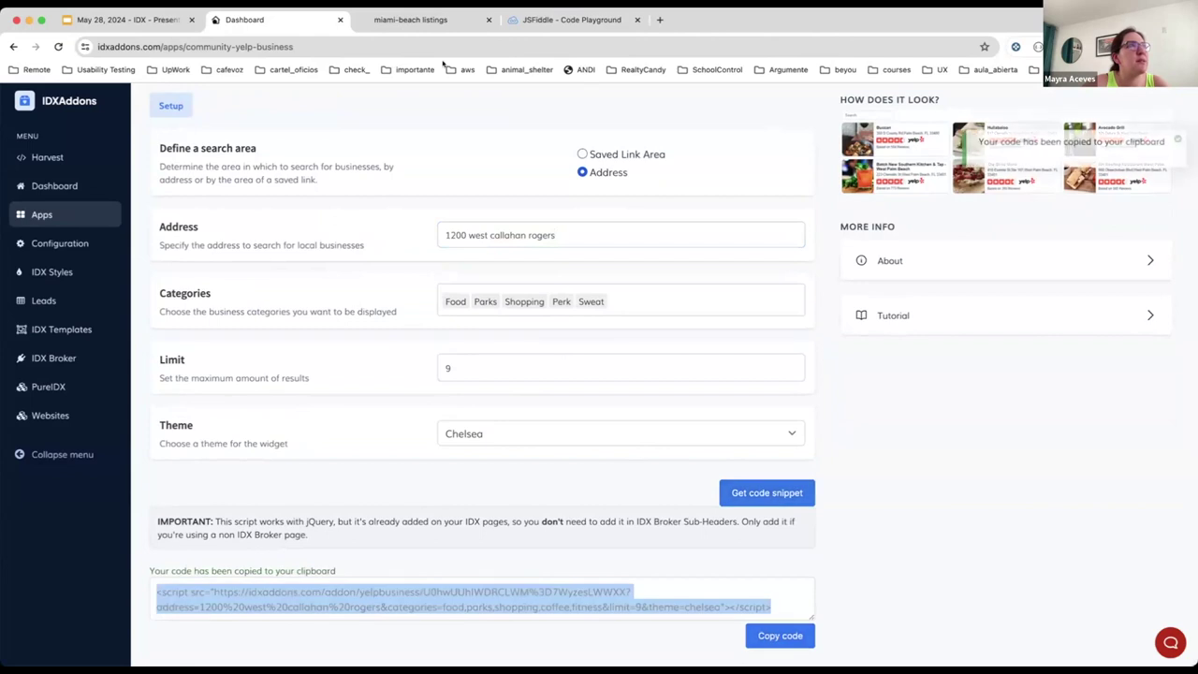
Step: Replace the JSFiddle HTML with the address-based script and run it, showing Son's Cuisine and Boondock's Grill
click(571, 19)
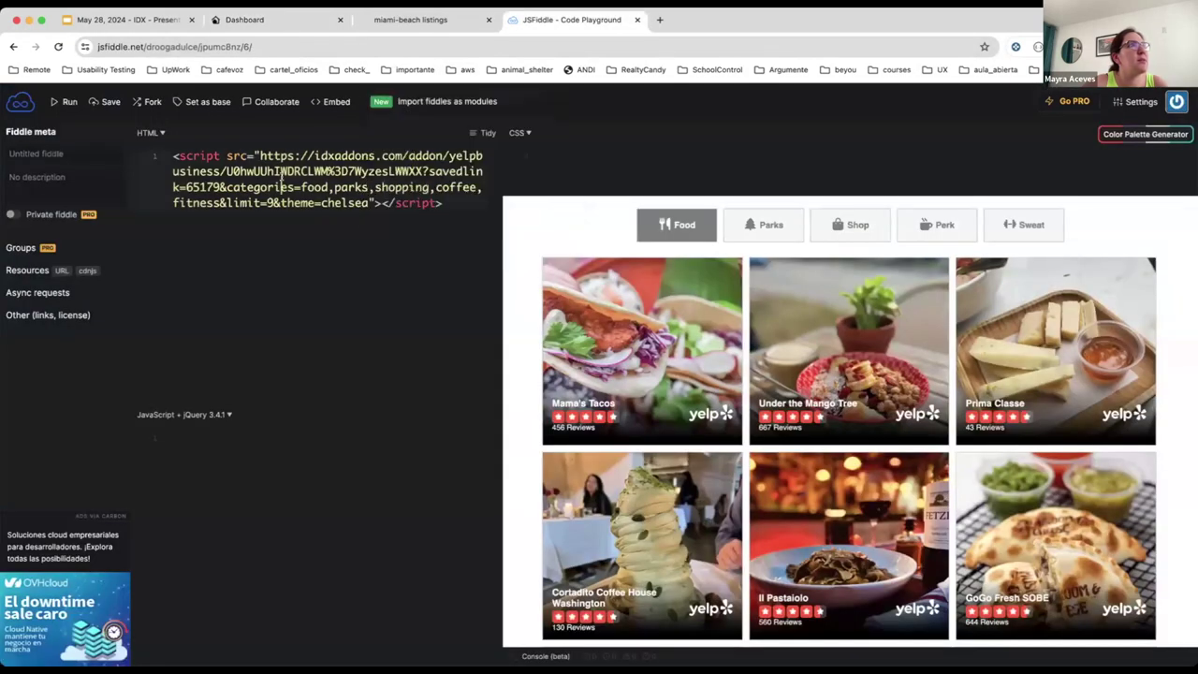
key(ctrl+a)
key(ctrl+v)
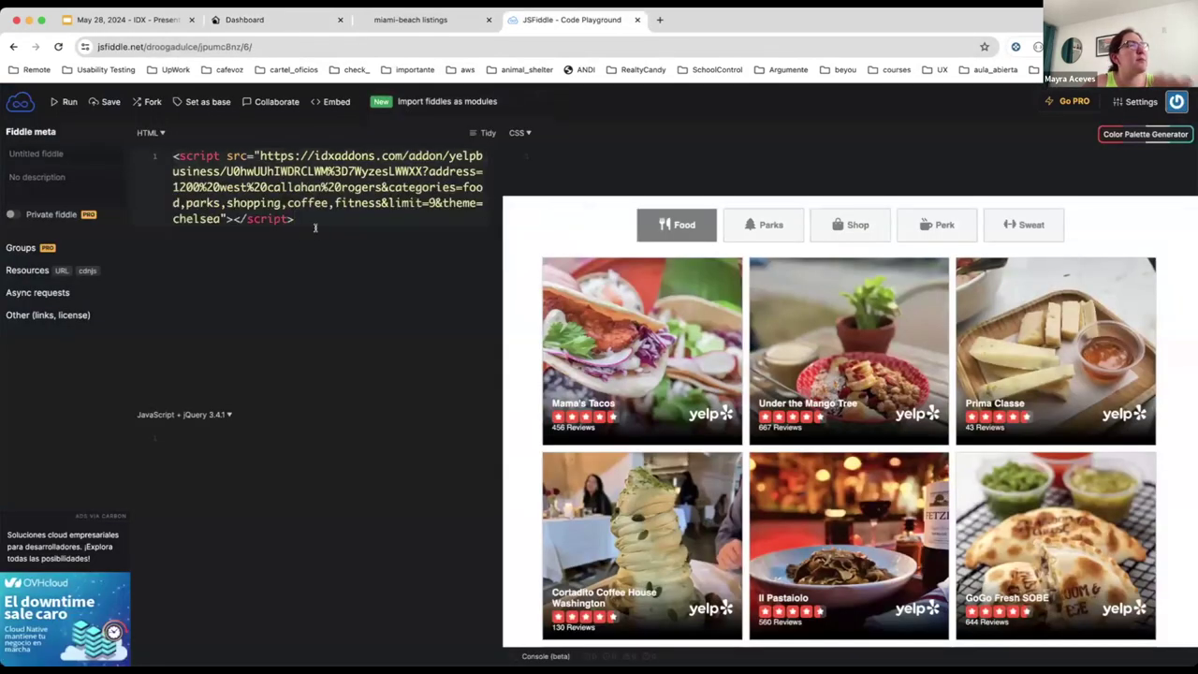
click(63, 101)
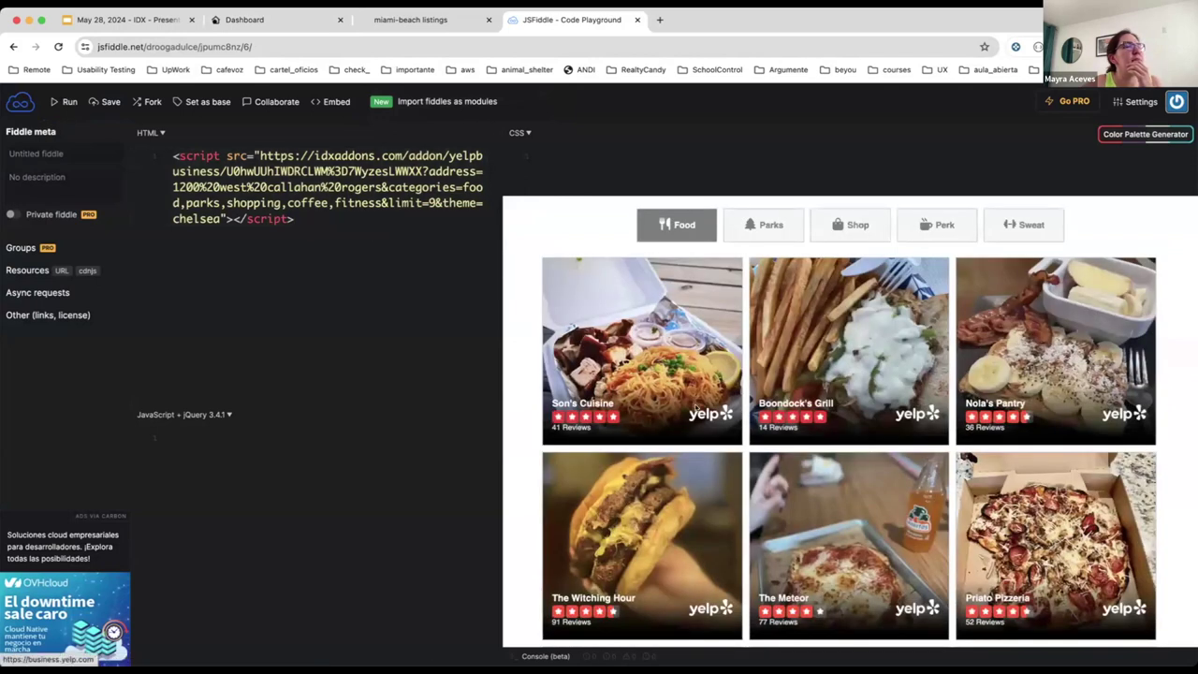
scroll(696, 405, down, 3)
scroll(931, 384, up, 2)
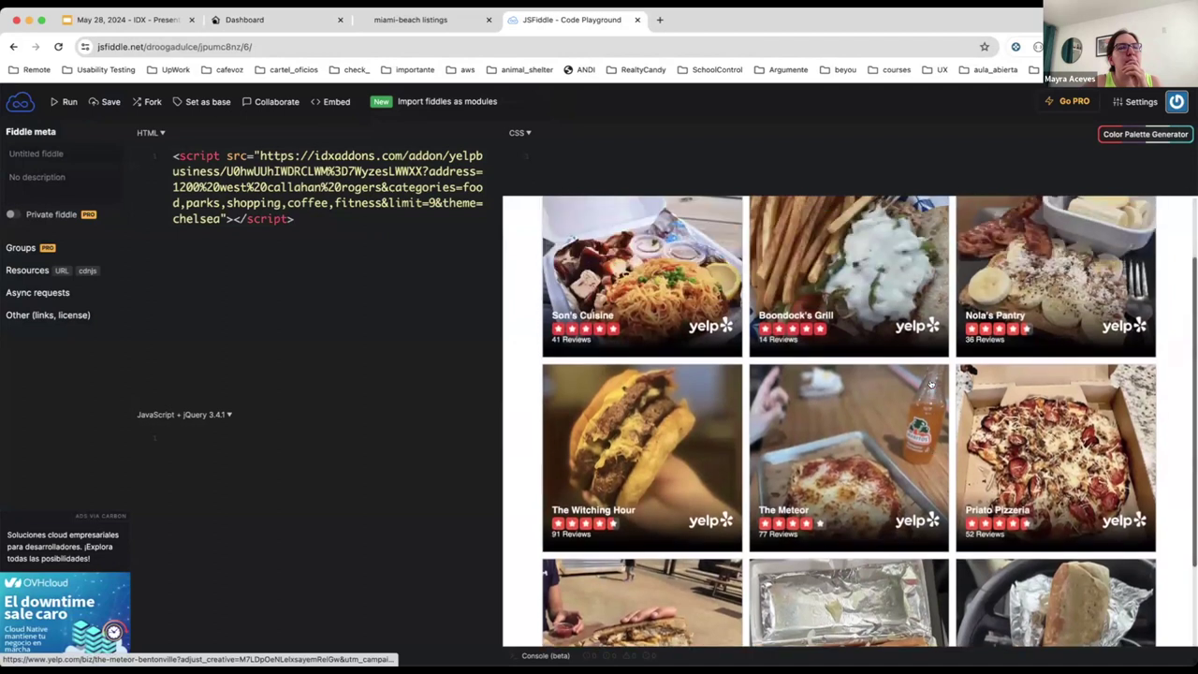
scroll(931, 384, up, 2)
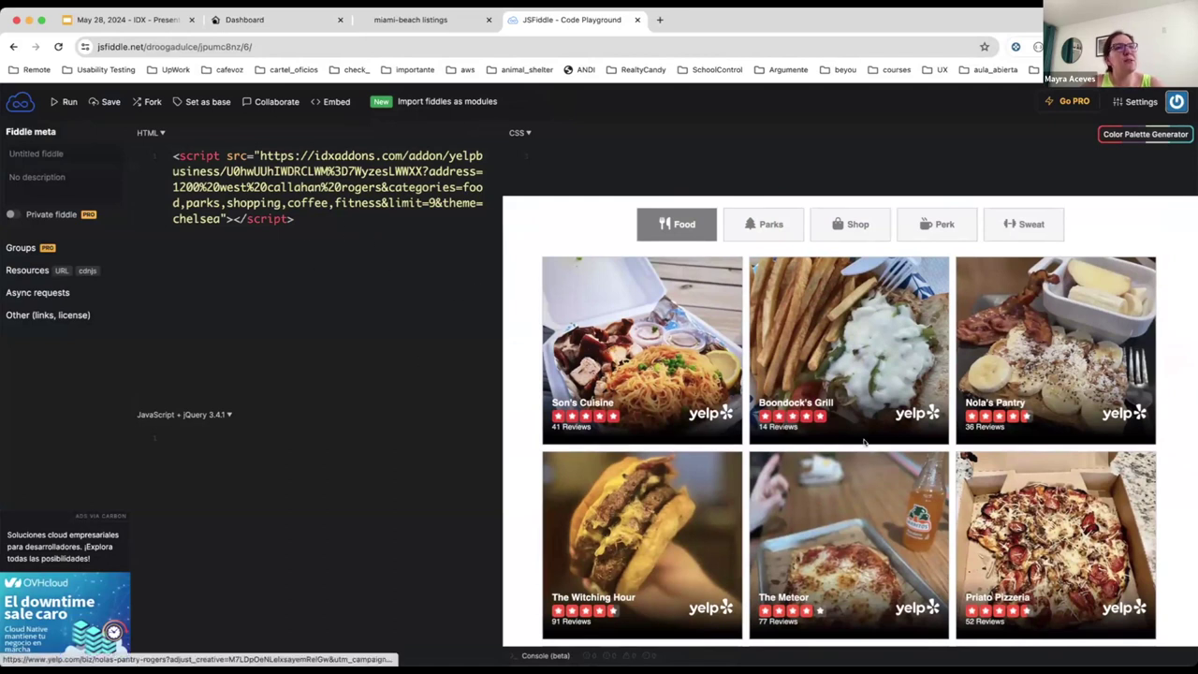
Step: Return to the IDXAddons Yelp setup showing the typed address, limit 9 and Chelsea theme
click(235, 22)
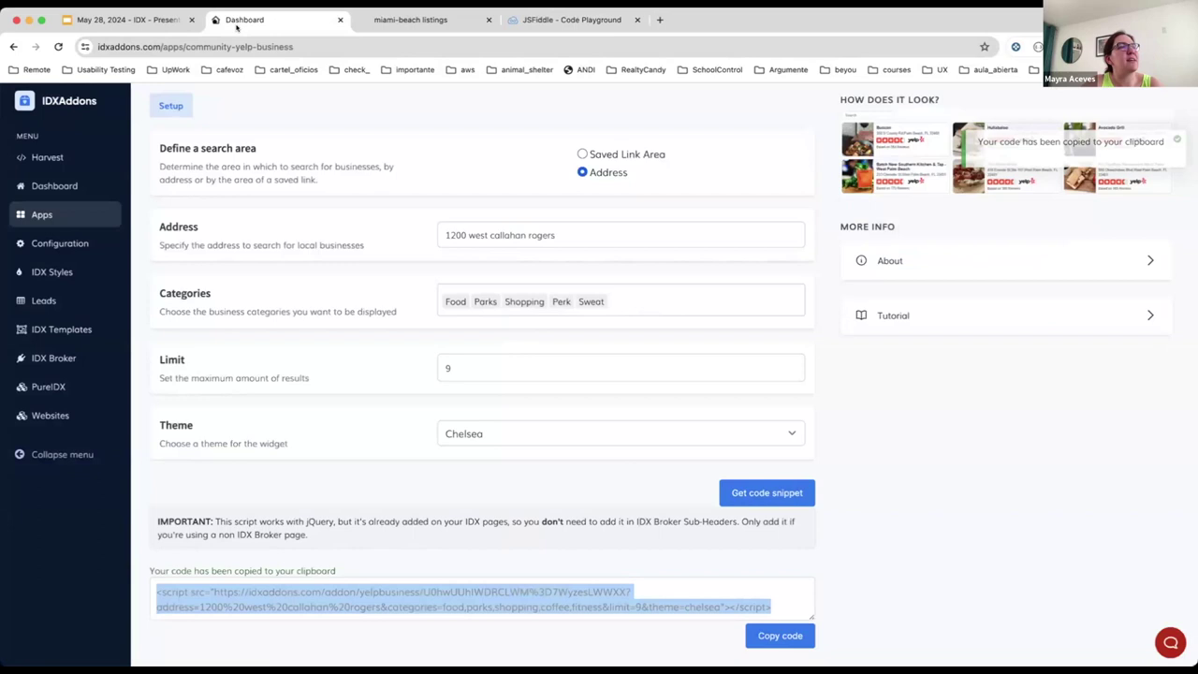
scroll(406, 430, up, 2)
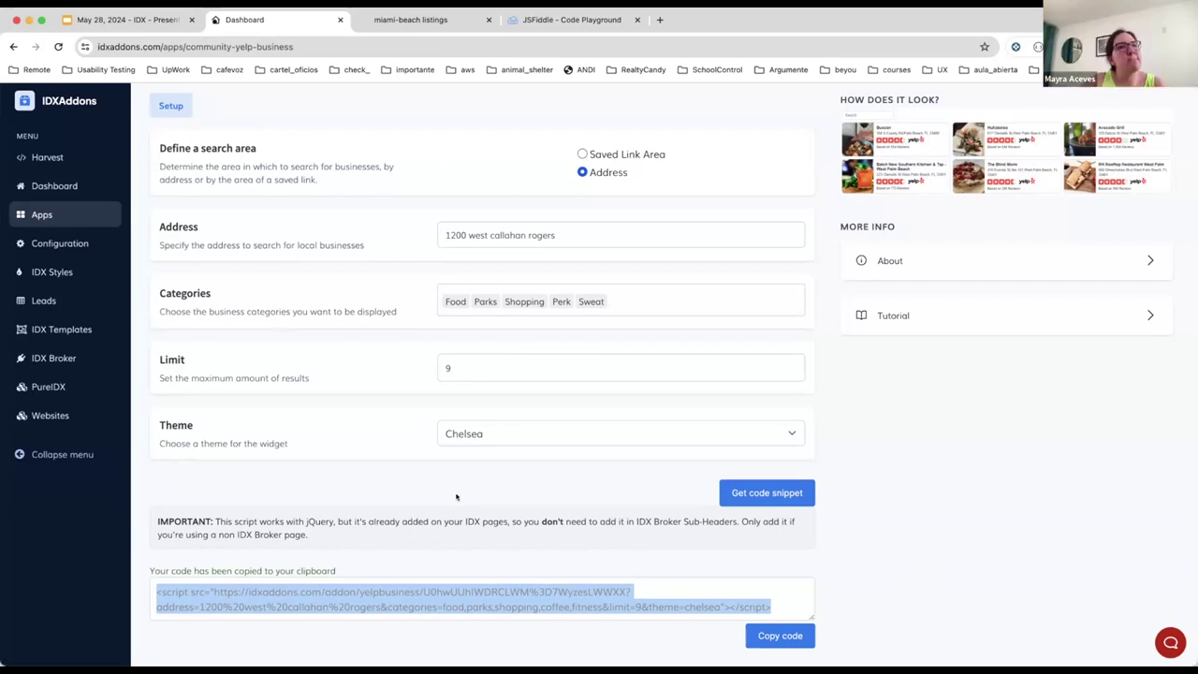
Step: Keep Chelsea in the Theme dropdown and copy the address-based widget script again
scroll(562, 416, up, 2)
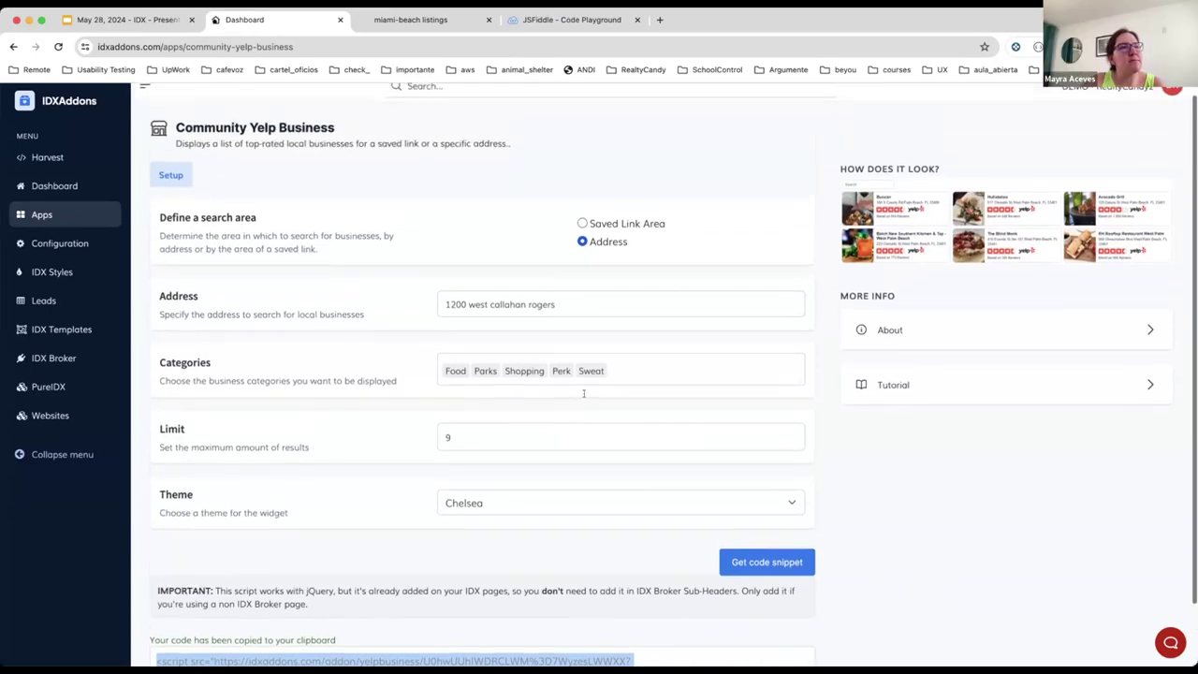
scroll(578, 387, down, 2)
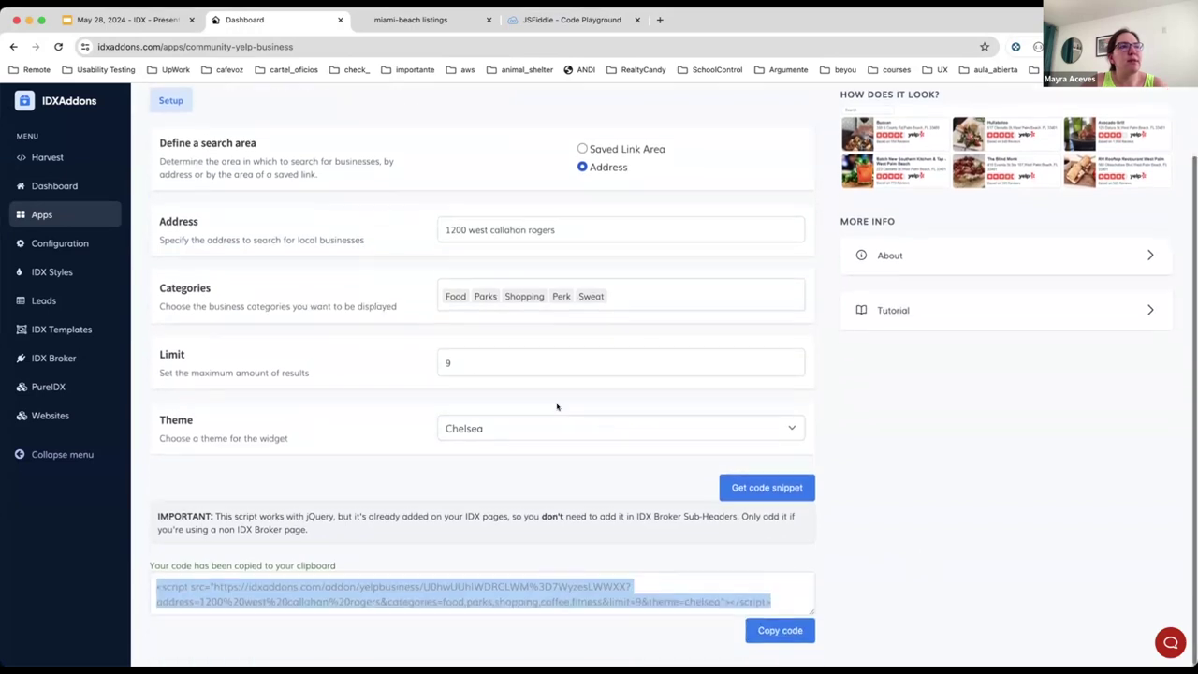
click(560, 434)
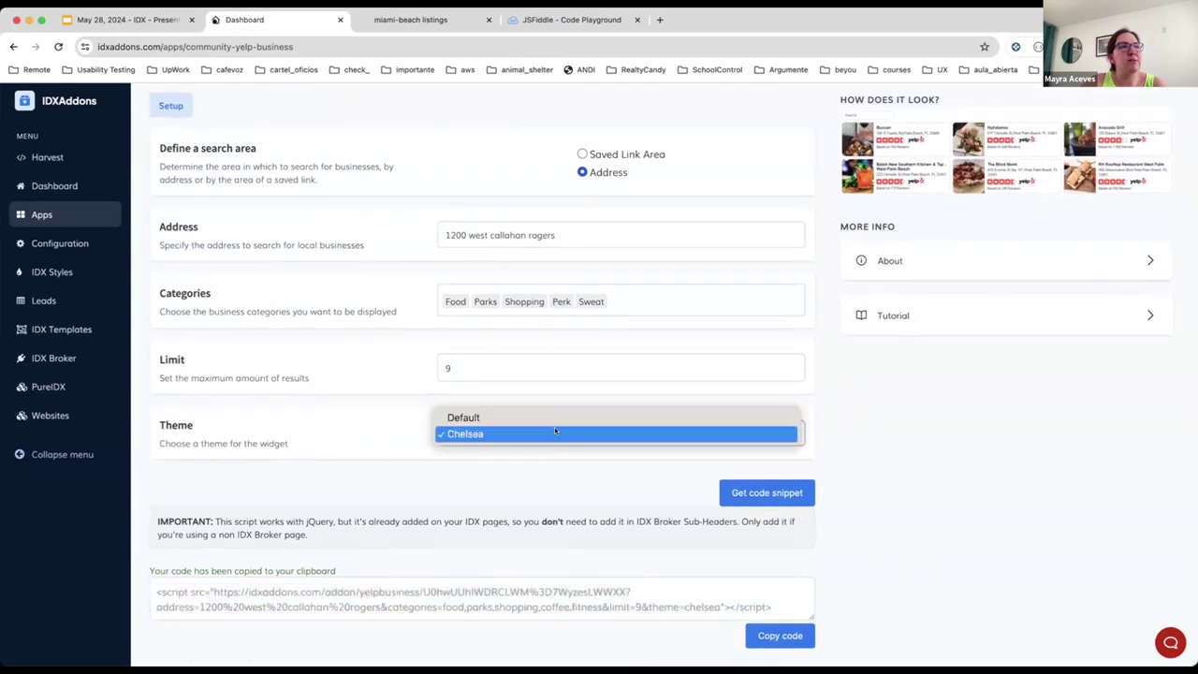
click(763, 436)
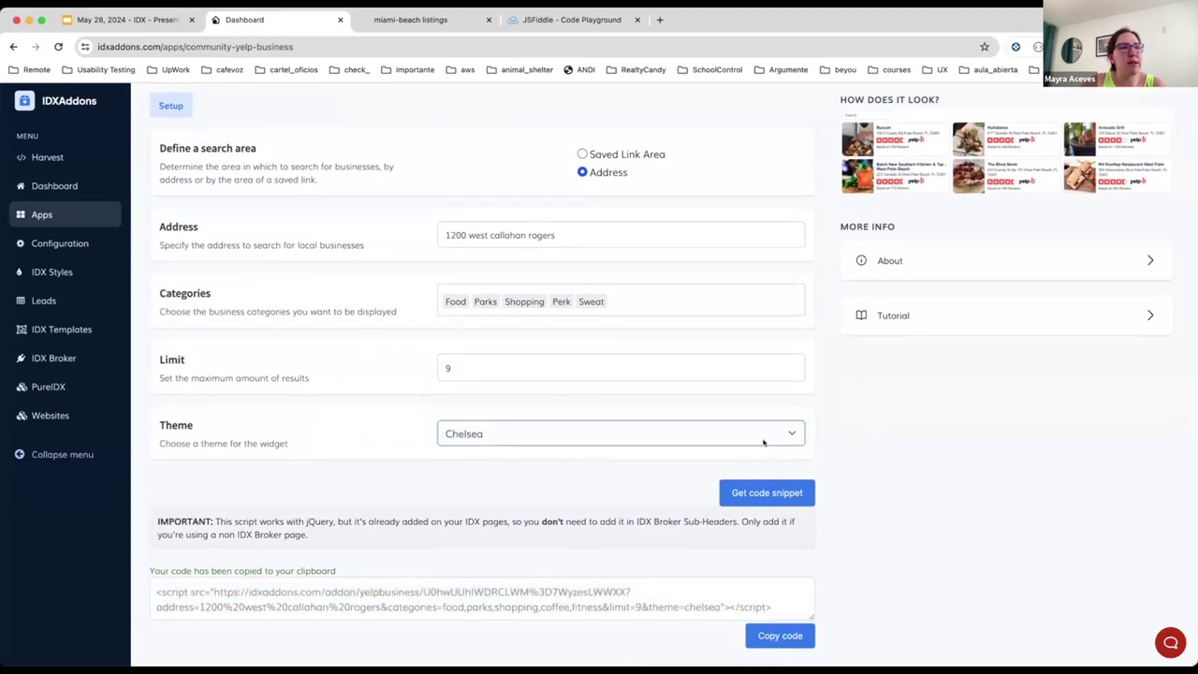
click(773, 635)
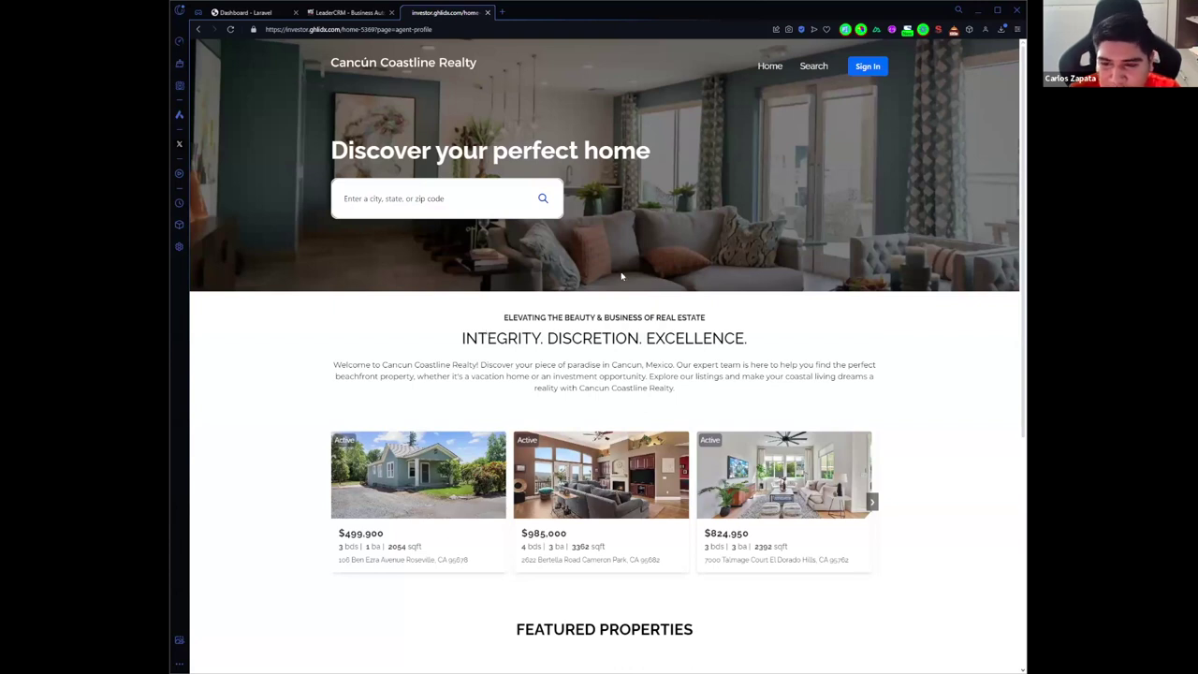
scroll(606, 361, down, 2)
scroll(606, 361, up, 2)
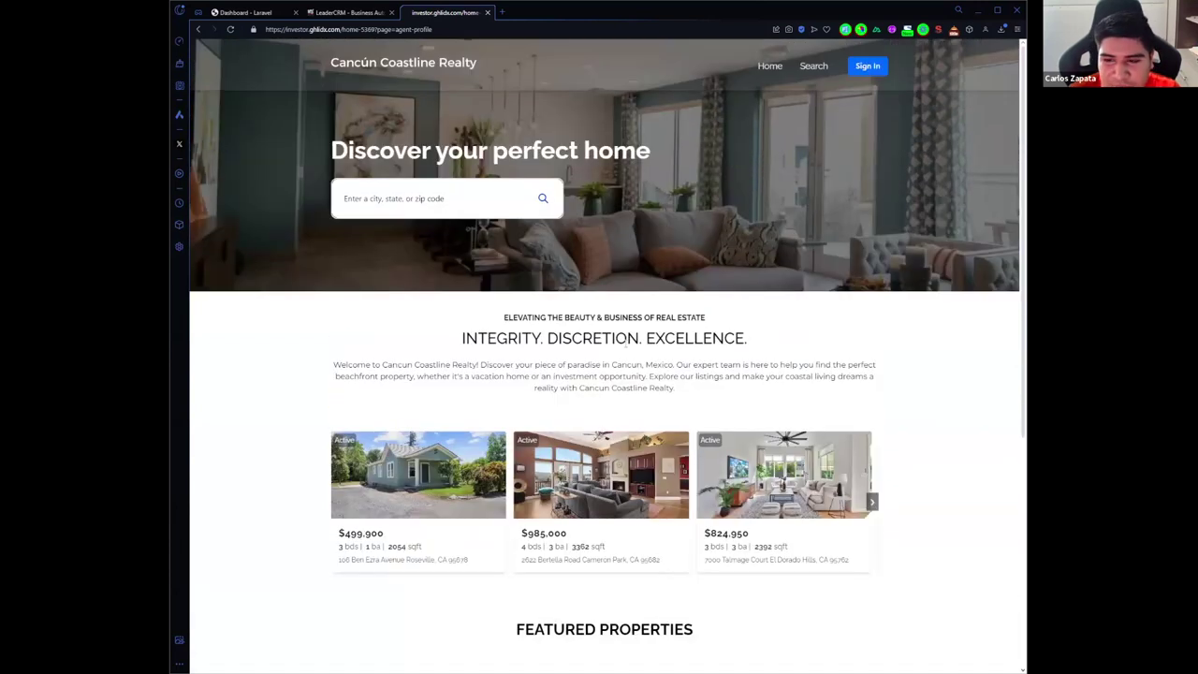
scroll(606, 361, down, 2)
scroll(604, 356, up, 2)
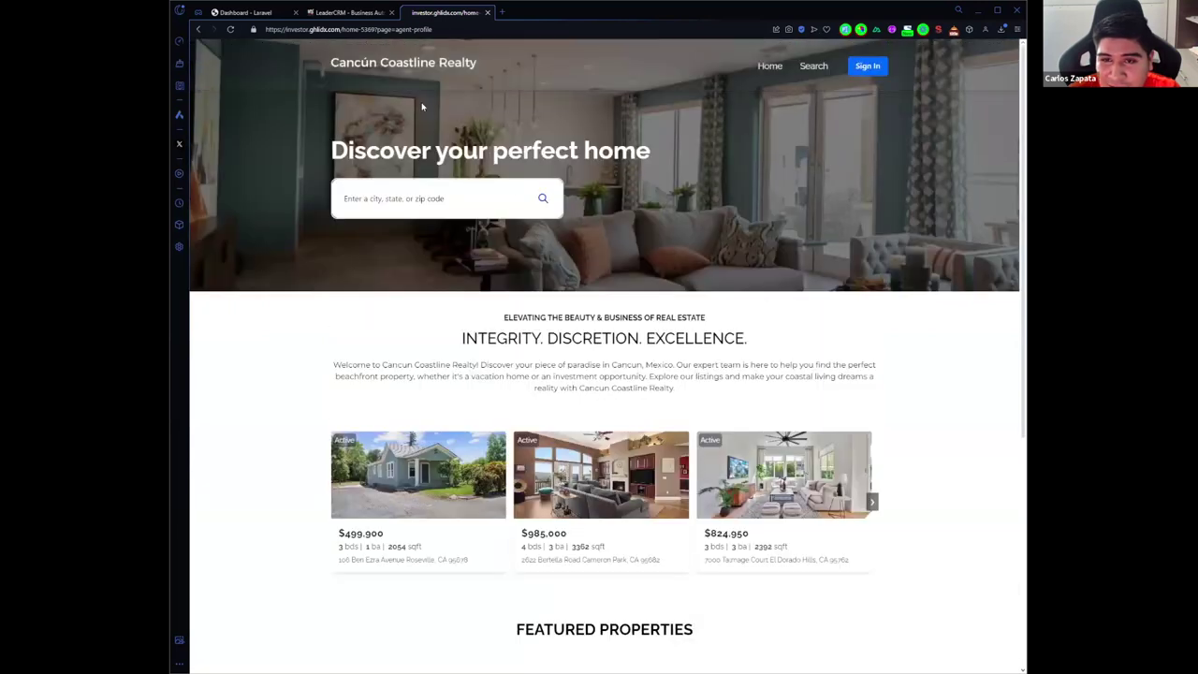
click(347, 13)
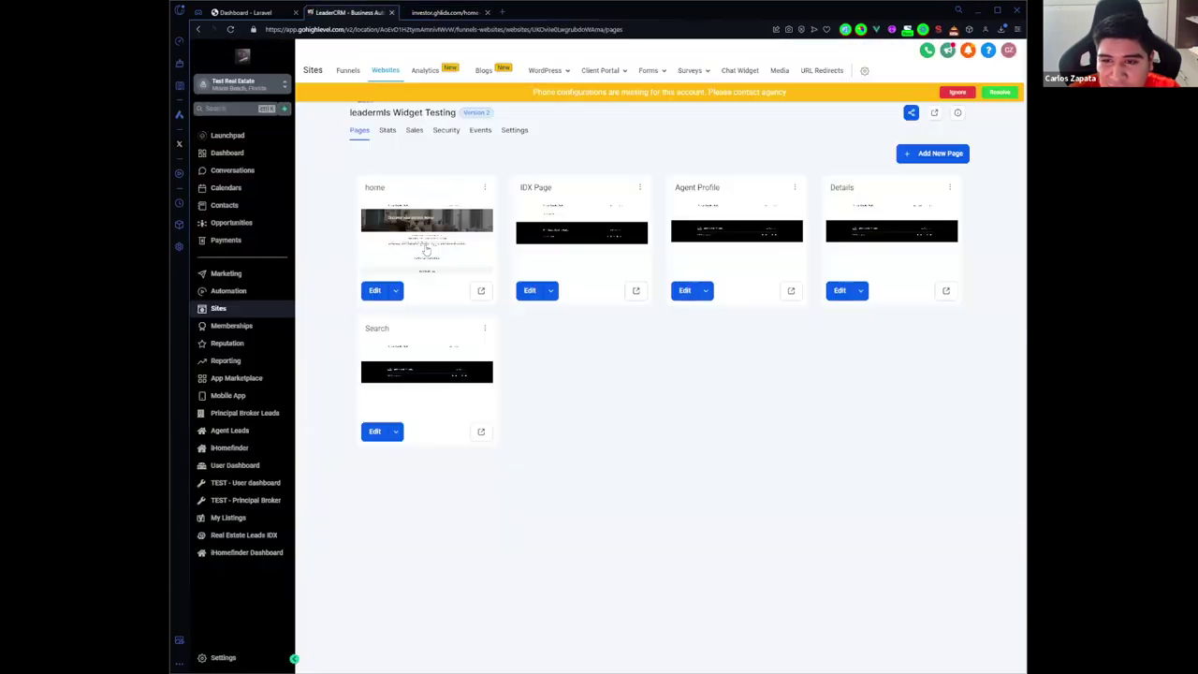
click(440, 13)
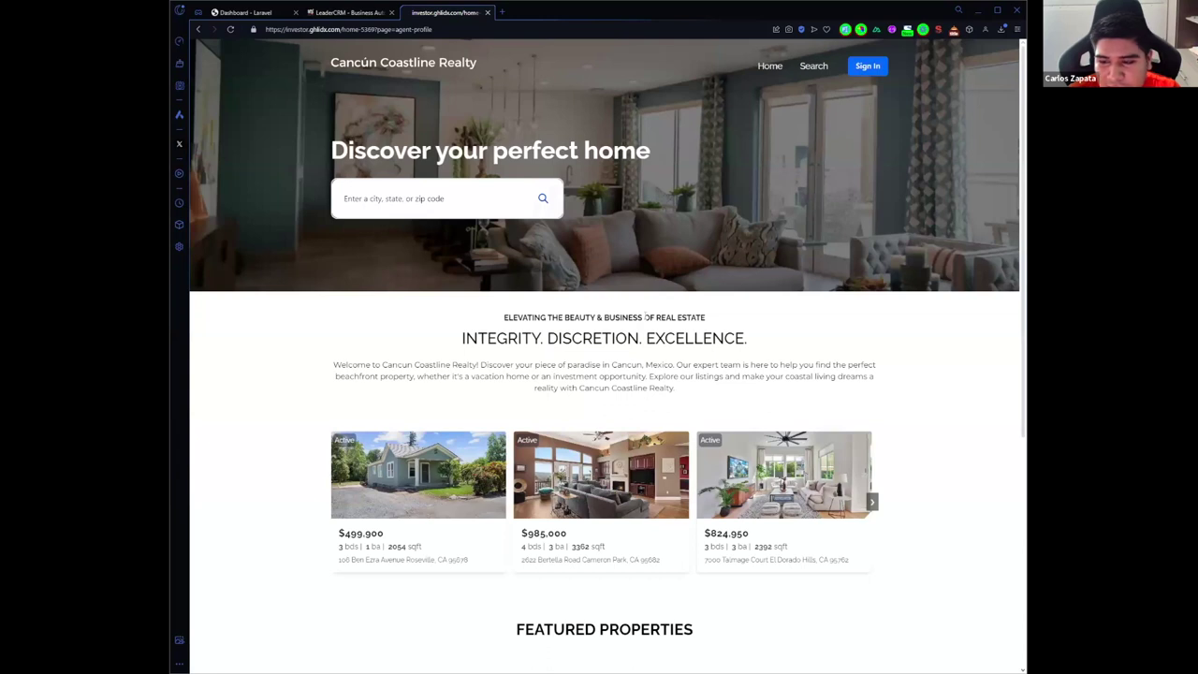
scroll(646, 316, down, 3)
scroll(645, 316, up, 3)
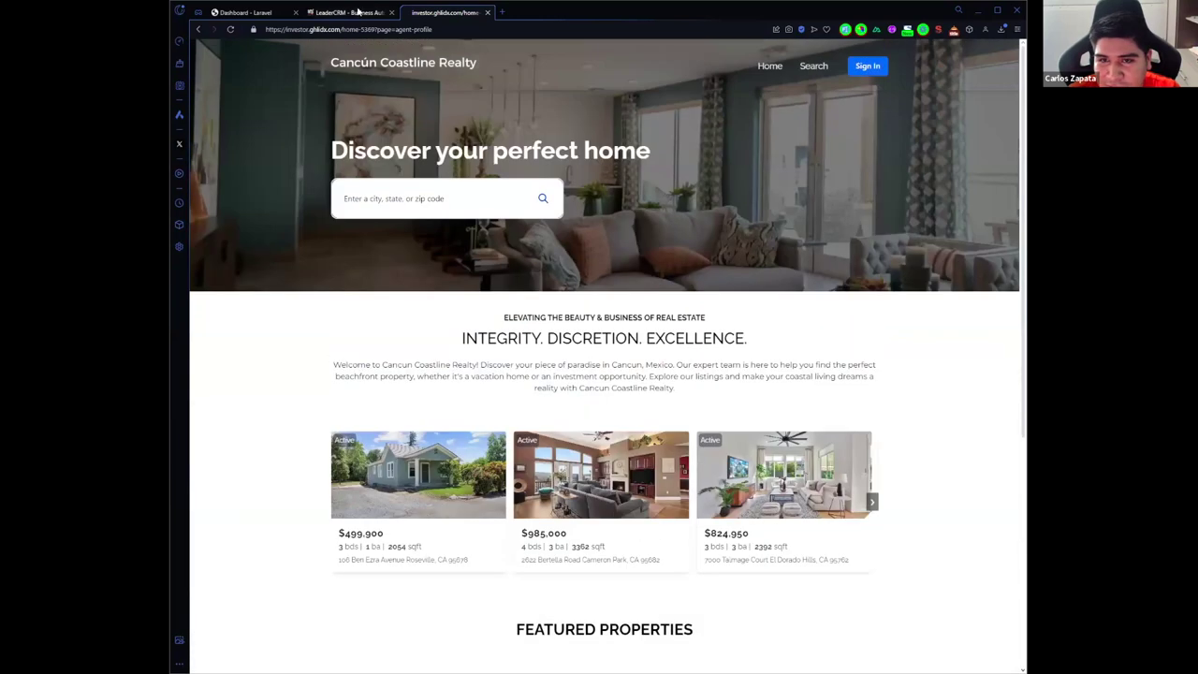
click(359, 11)
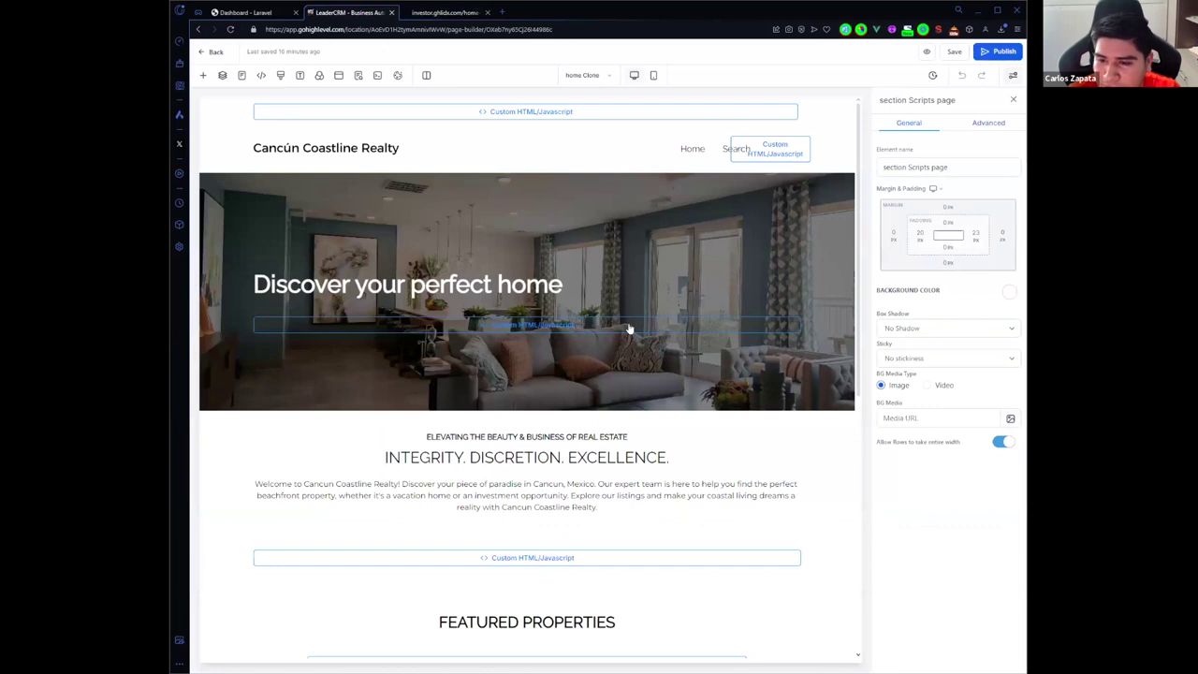
click(631, 327)
click(895, 190)
drag(640, 267, 448, 265)
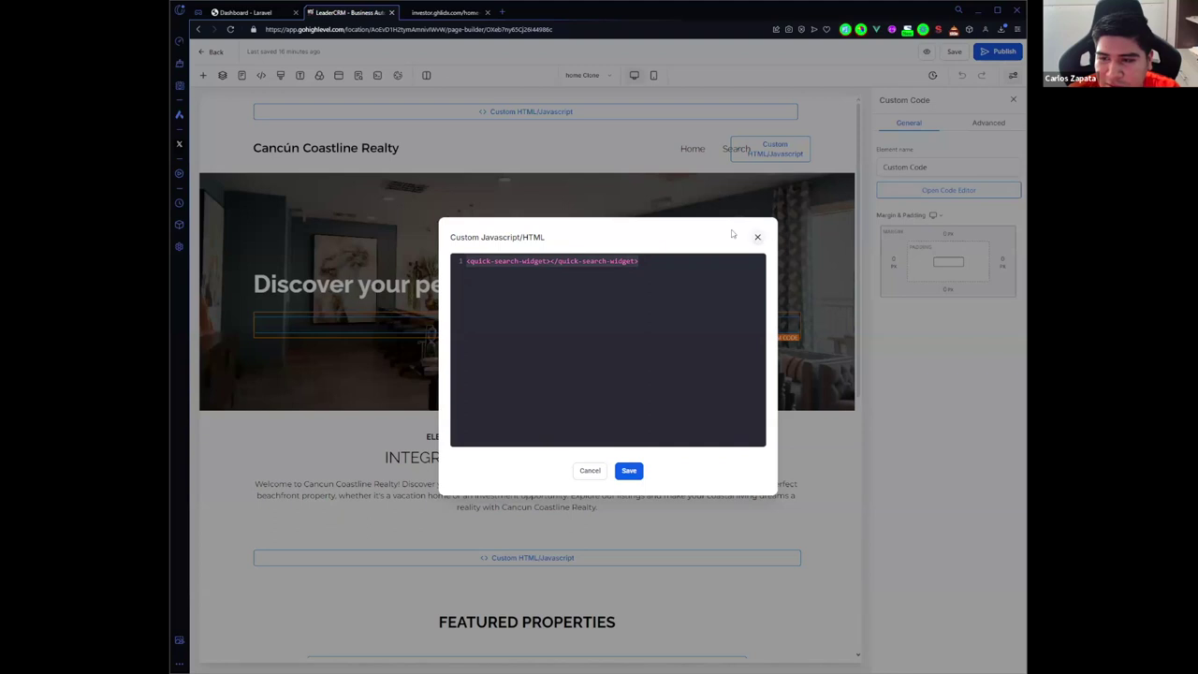
click(758, 237)
click(448, 13)
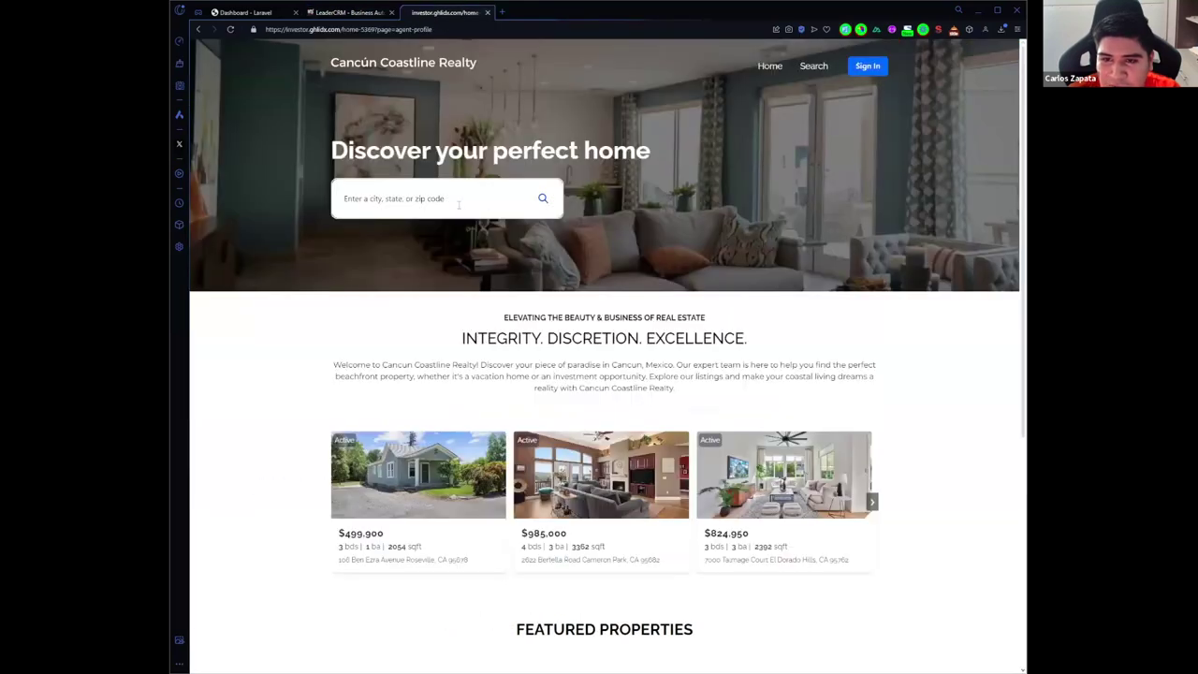
Step: Page the homepage listings carousel forward to its last homes and back toward the first
click(430, 197)
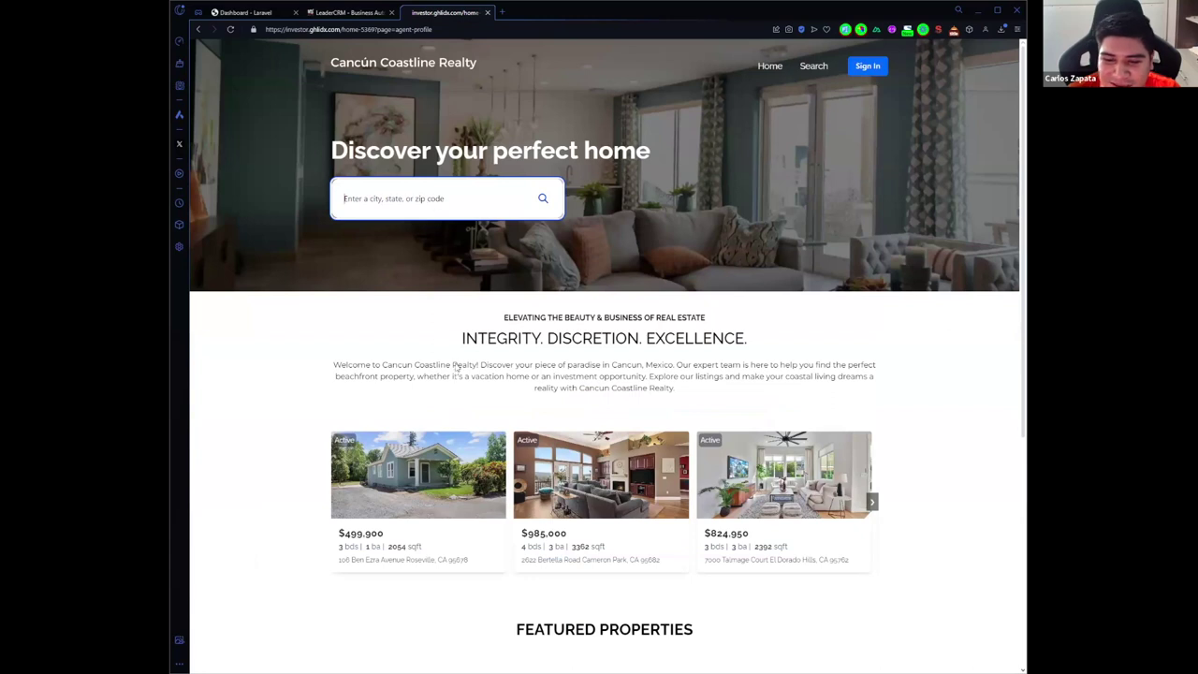
scroll(456, 369, down, 3)
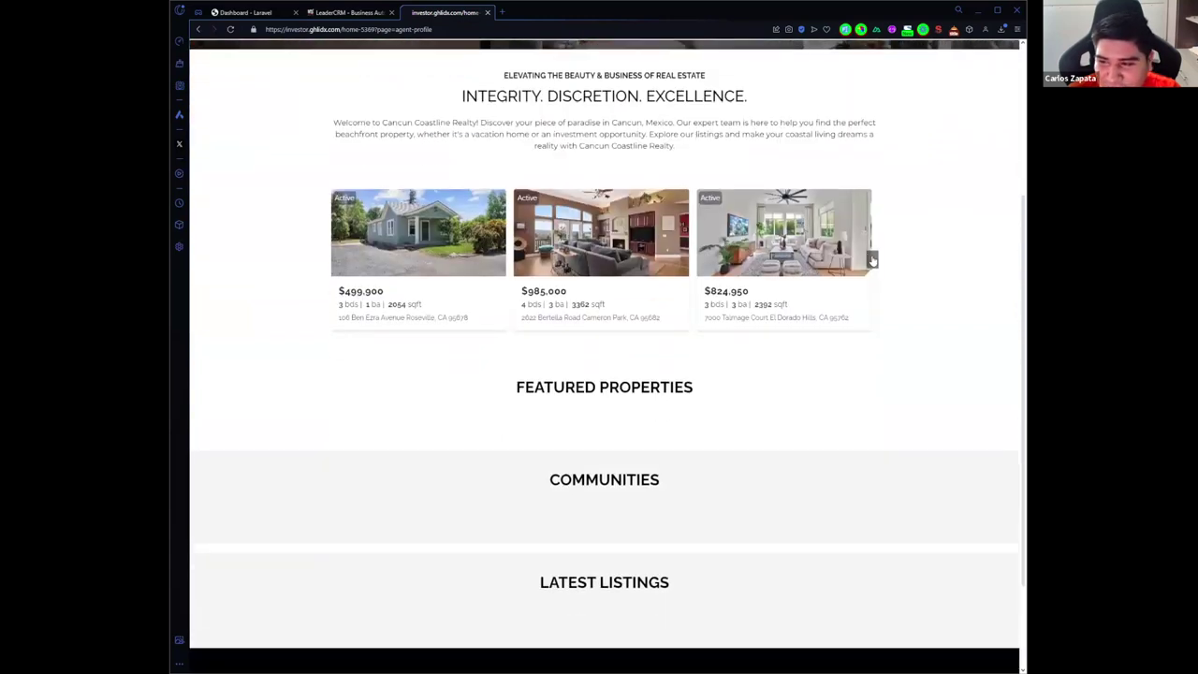
click(872, 260)
click(872, 259)
click(873, 259)
click(873, 259)
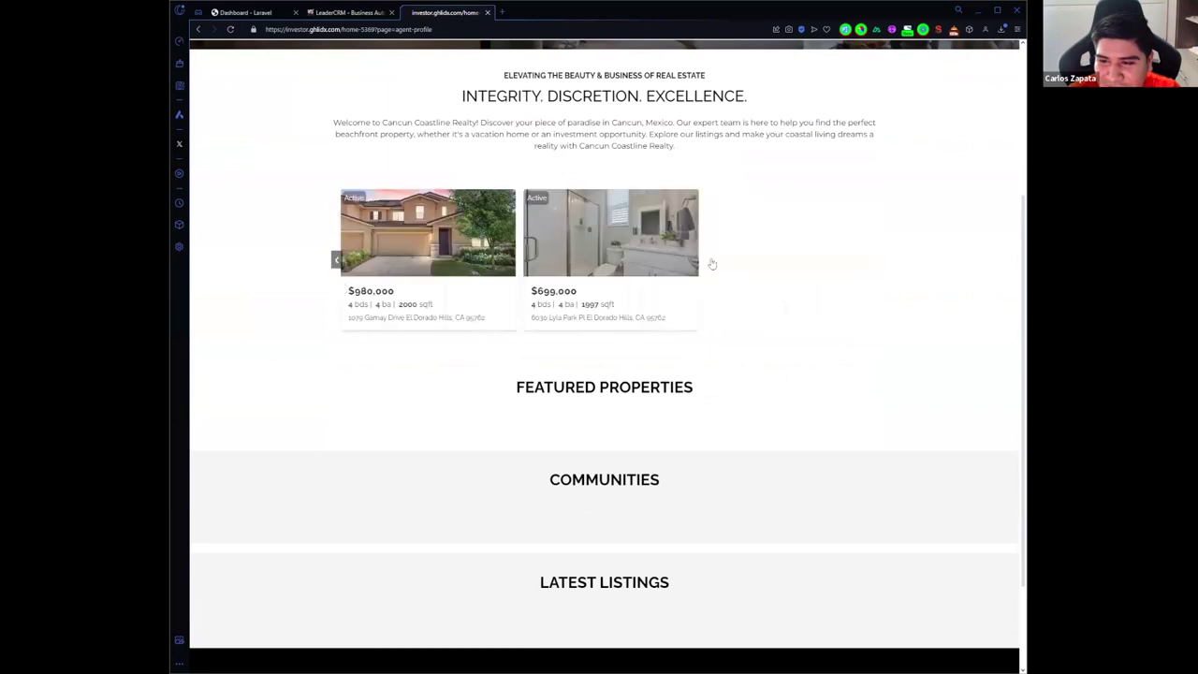
click(337, 264)
click(337, 264)
click(337, 264)
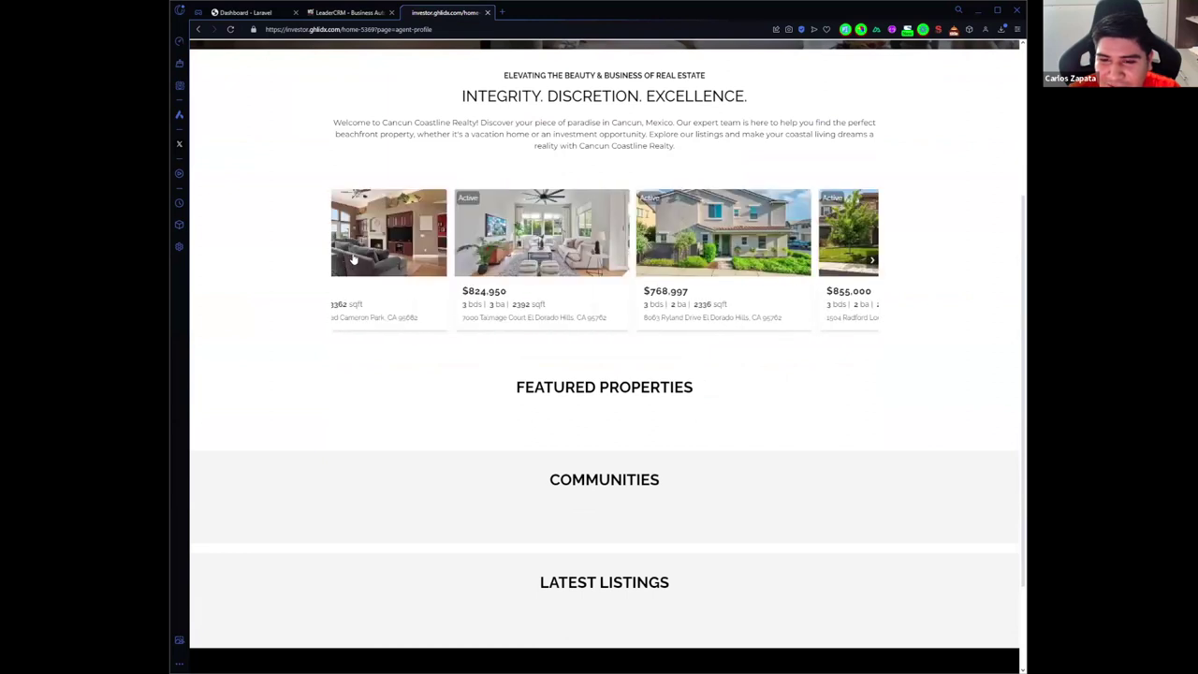
scroll(354, 260, up, 5)
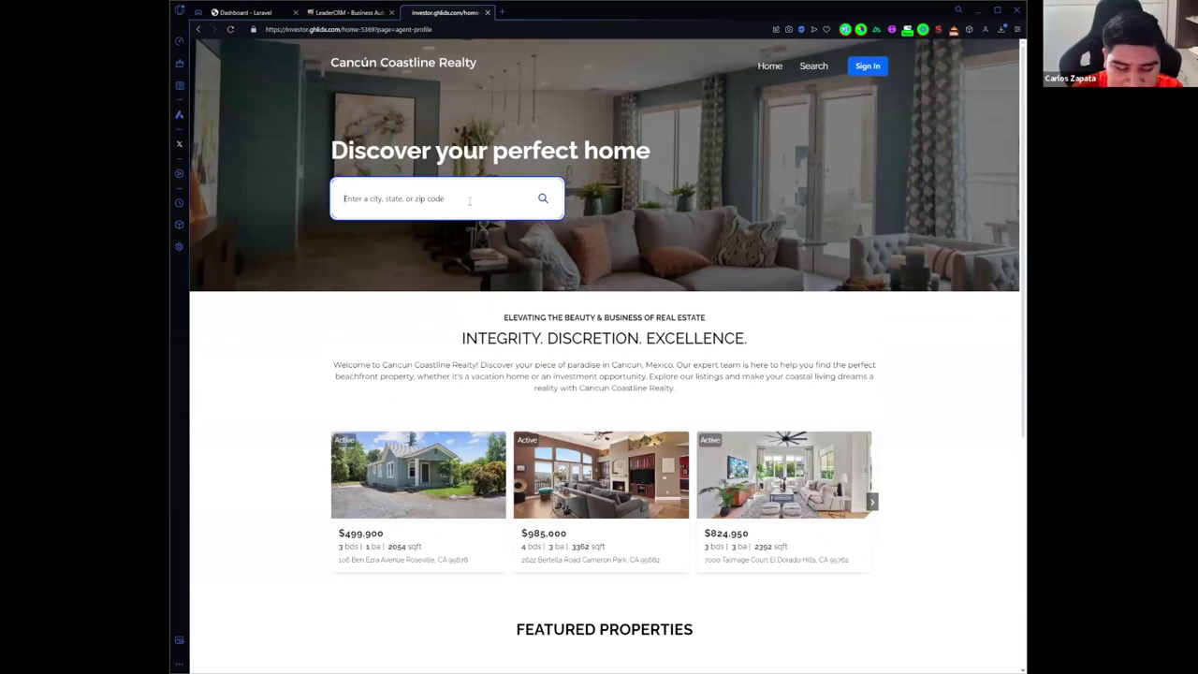
Step: Search the homepage for 'calif' and pick CA, listing 17 homes for sale
text(ca)
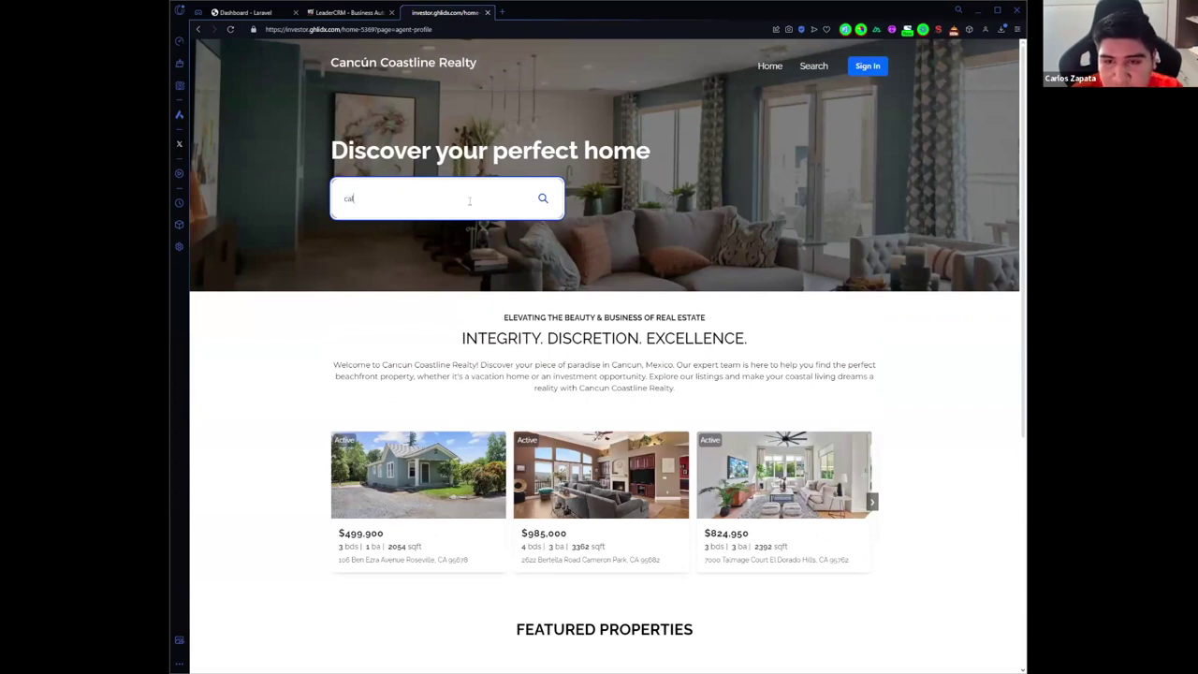
text(lifo)
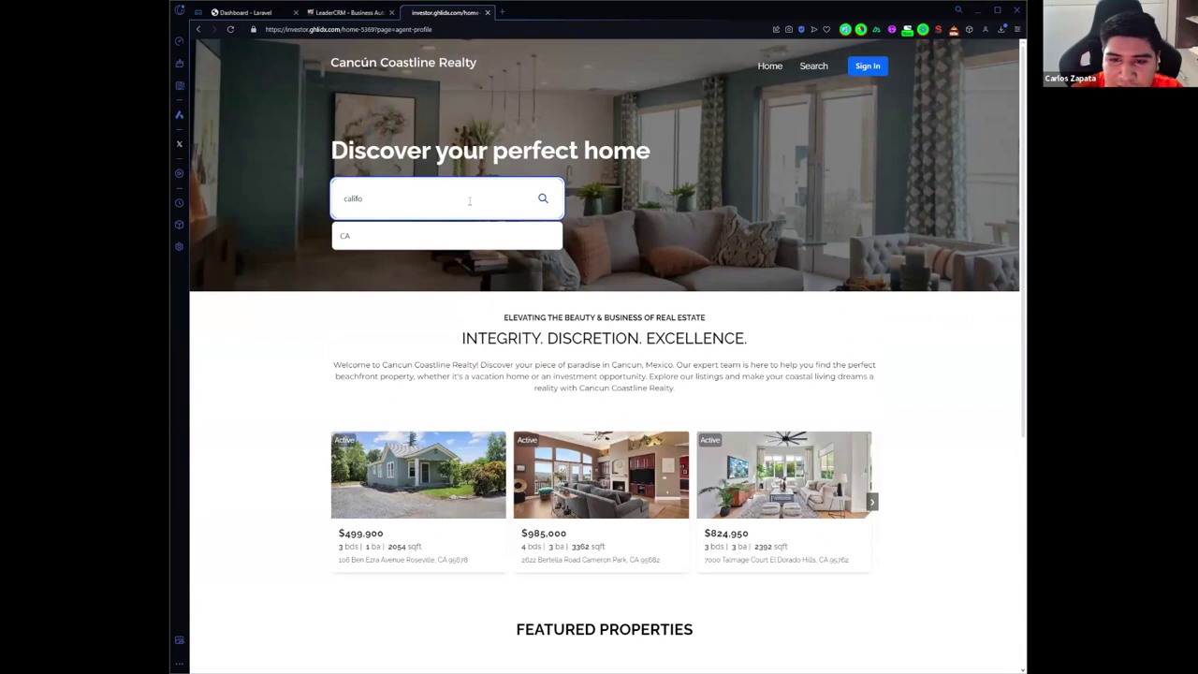
click(504, 236)
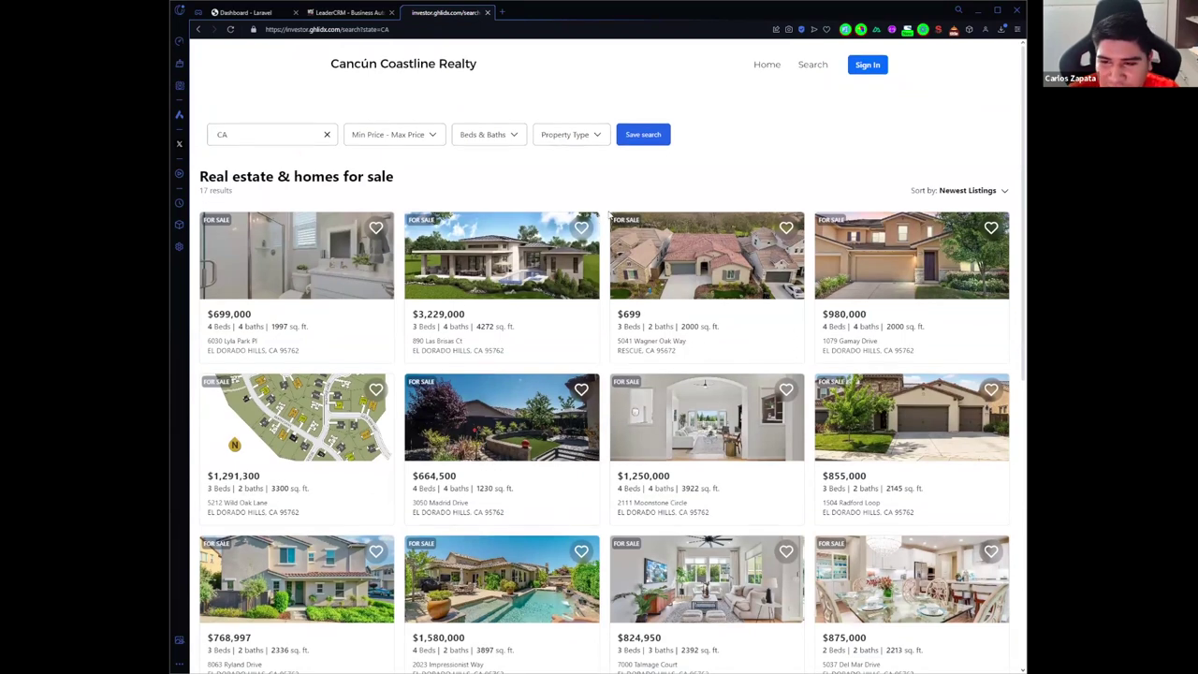
scroll(609, 213, down, 4)
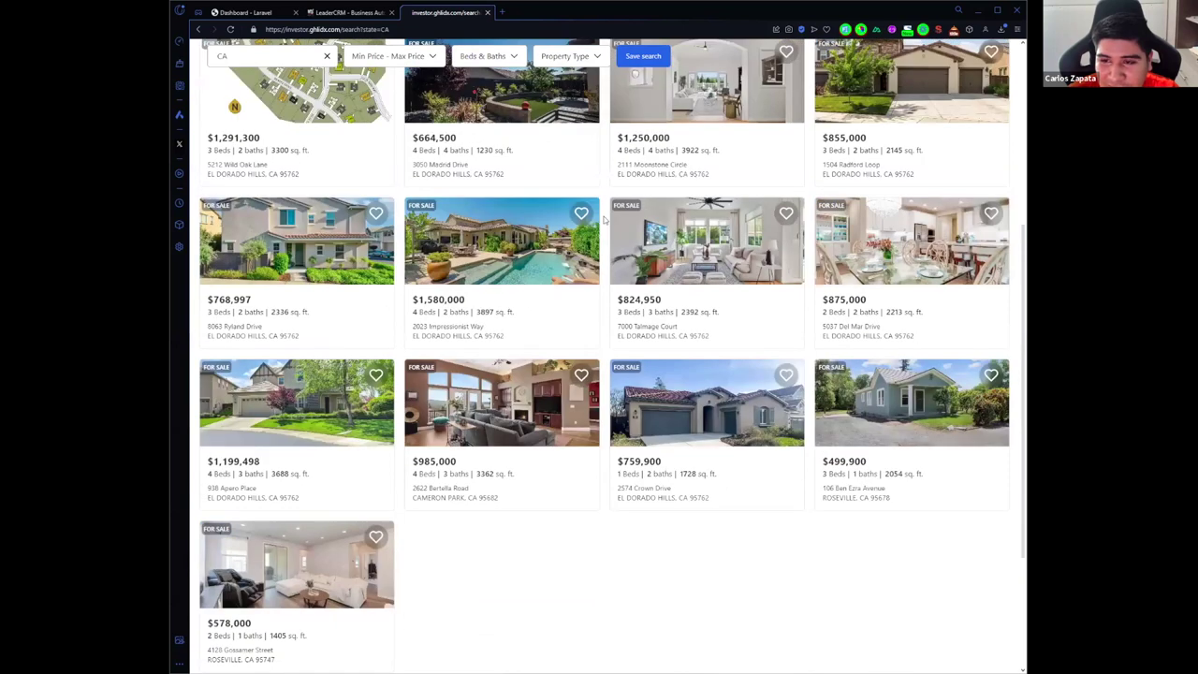
Step: Set the price range to $120K–$600K and check the beds/baths and property type filters
scroll(440, 140, up, 4)
click(423, 137)
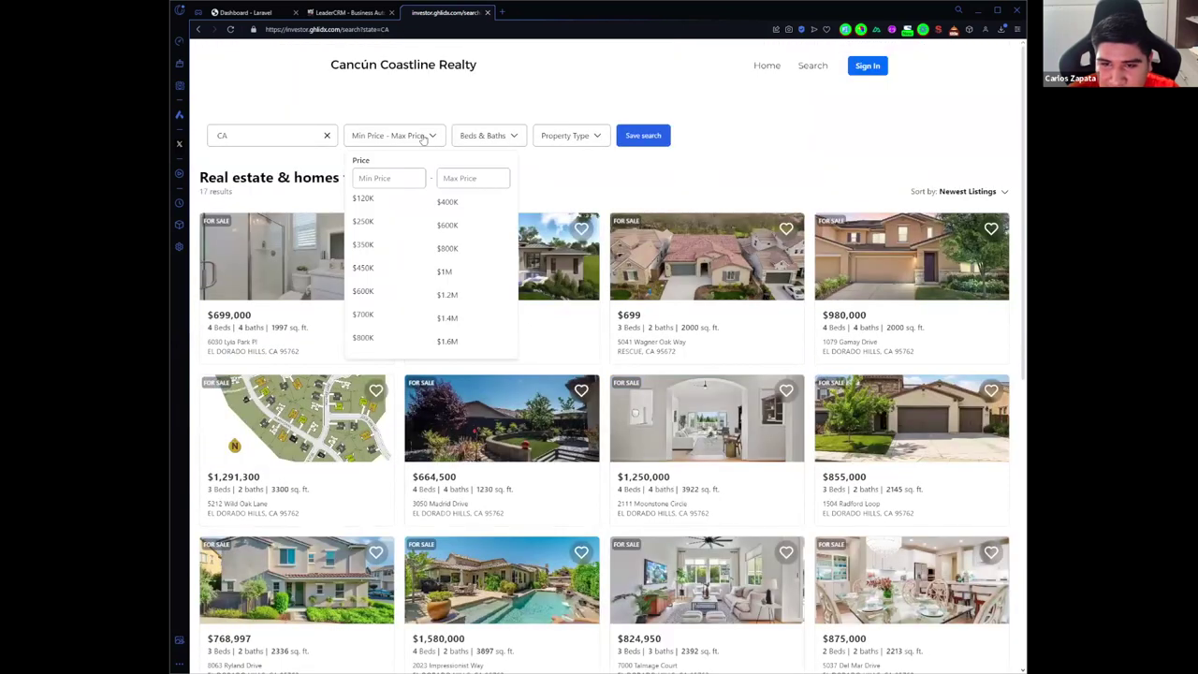
click(386, 202)
click(454, 222)
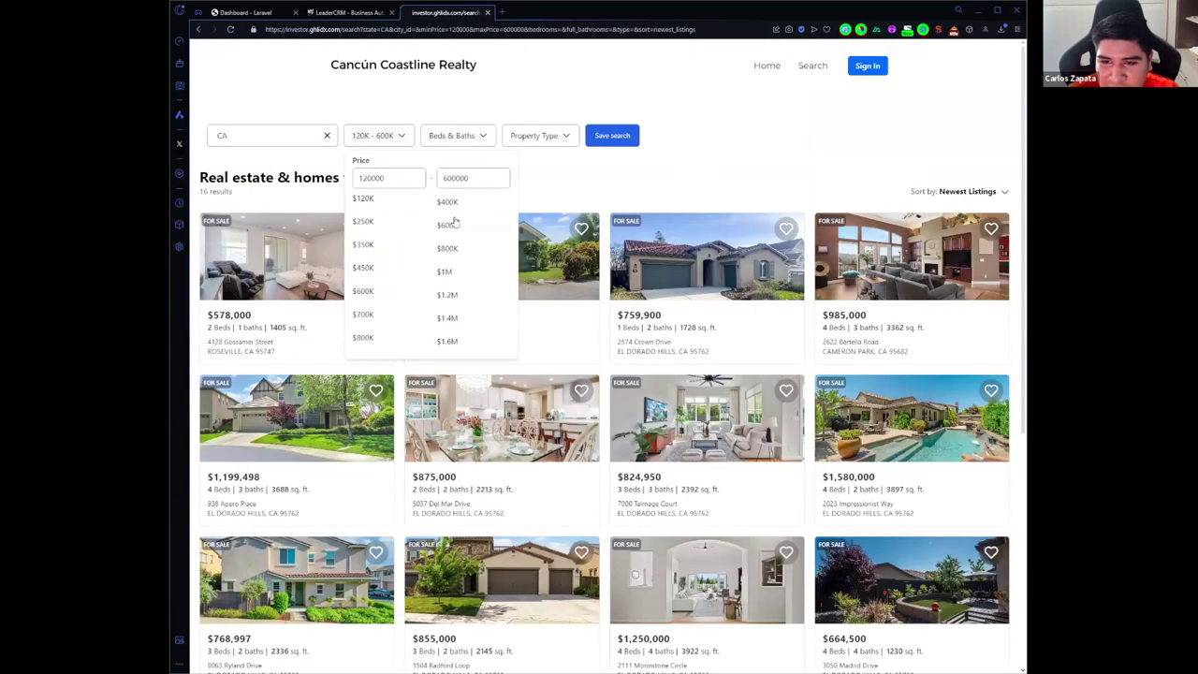
click(448, 138)
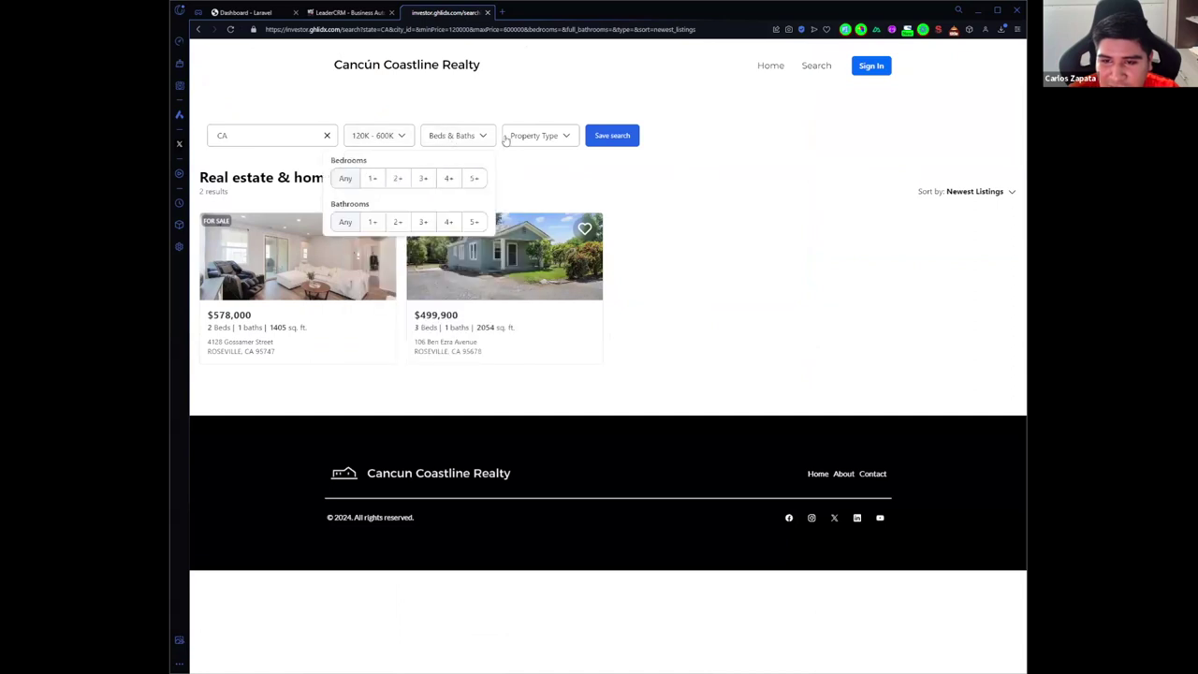
click(505, 139)
Step: Change the location to El Dorado Hills, CA, then clear the location filter
click(311, 136)
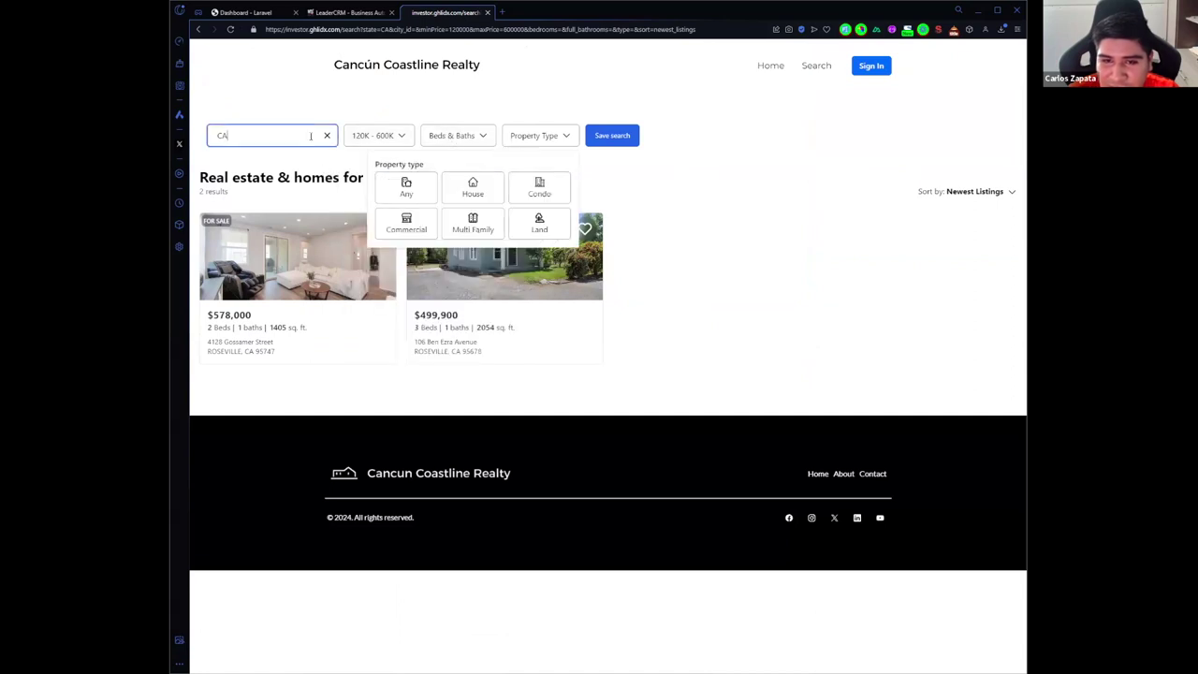
double_click(311, 135)
text(el do)
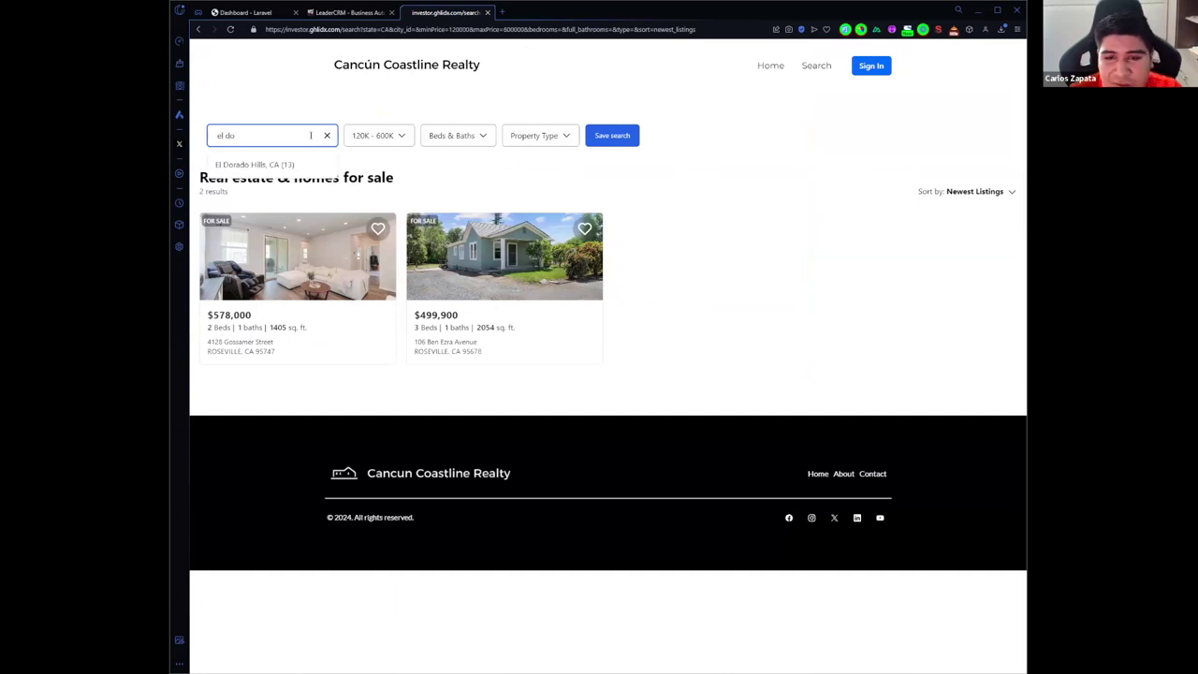
click(289, 165)
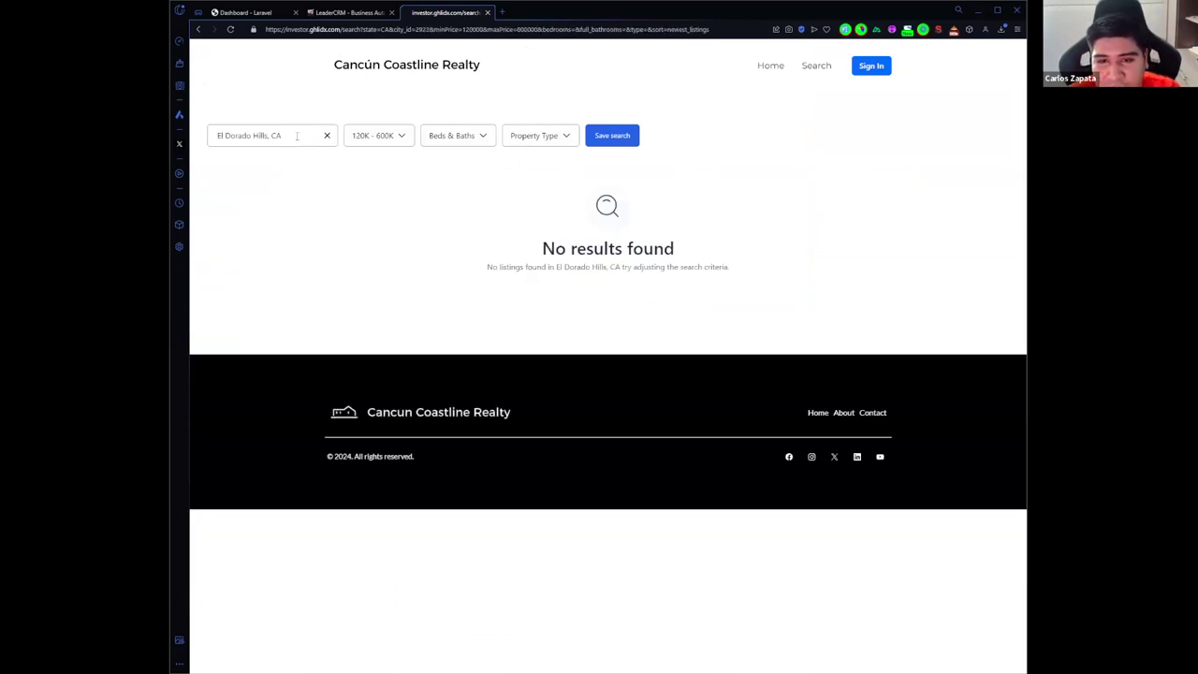
click(326, 137)
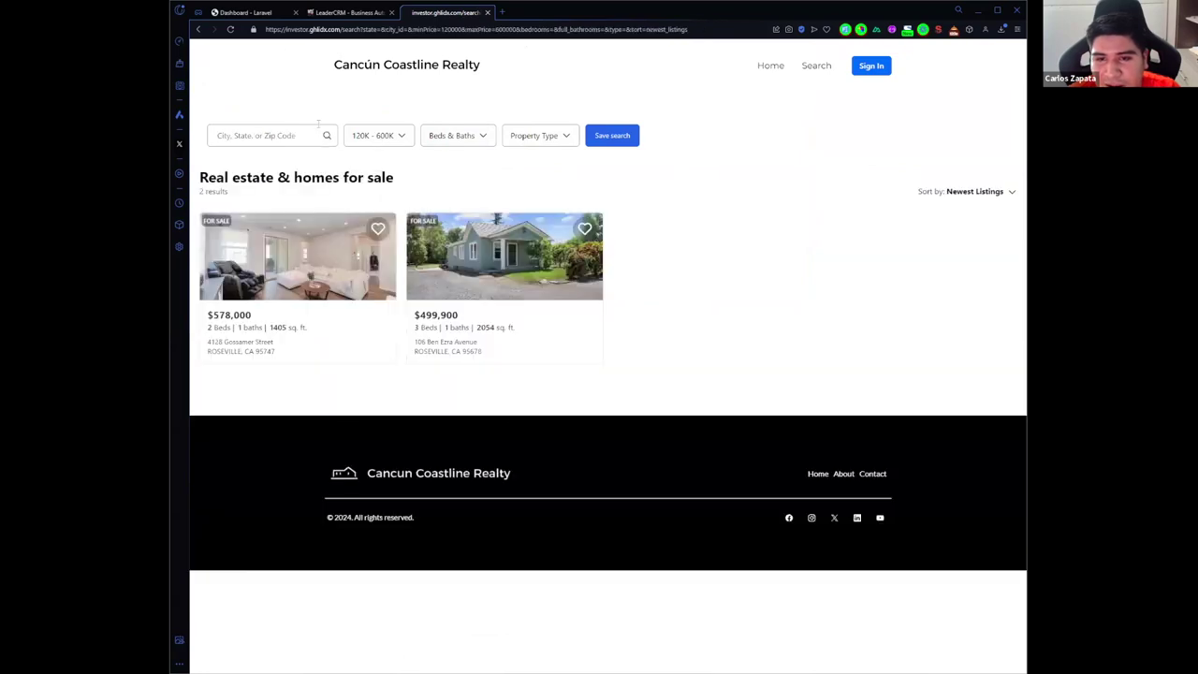
click(313, 135)
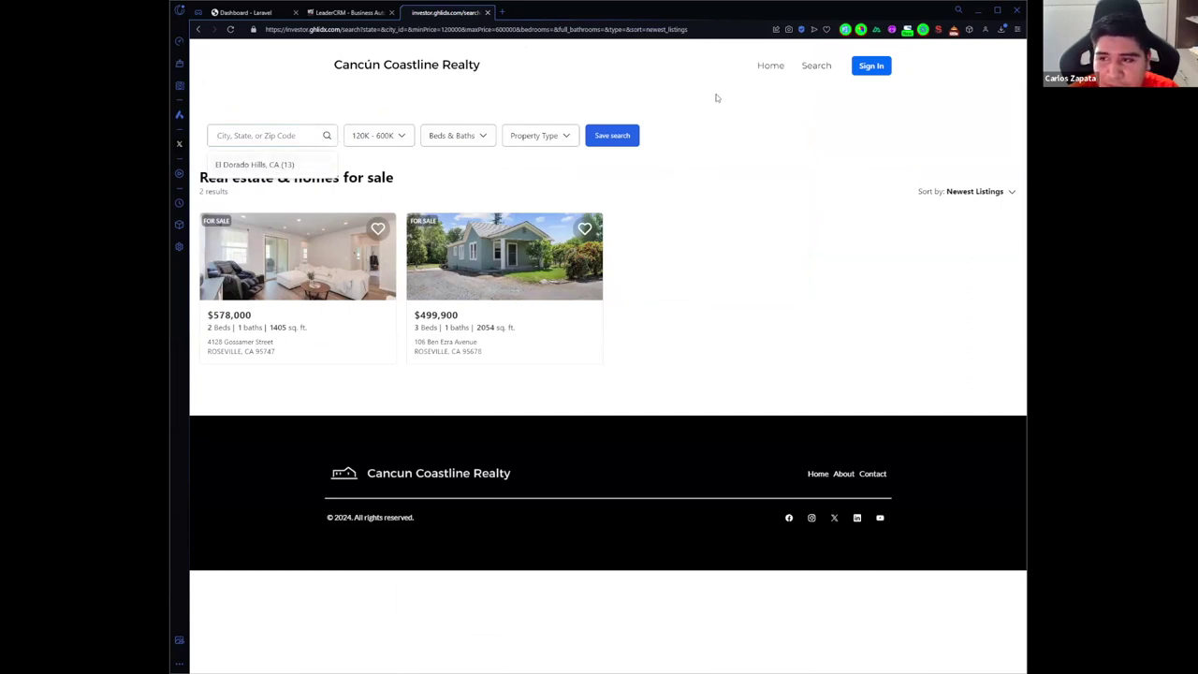
Step: From the homepage search results, favourite the $664,500 and $1,250,000 homes, prompting the Welcome sign-in
click(771, 65)
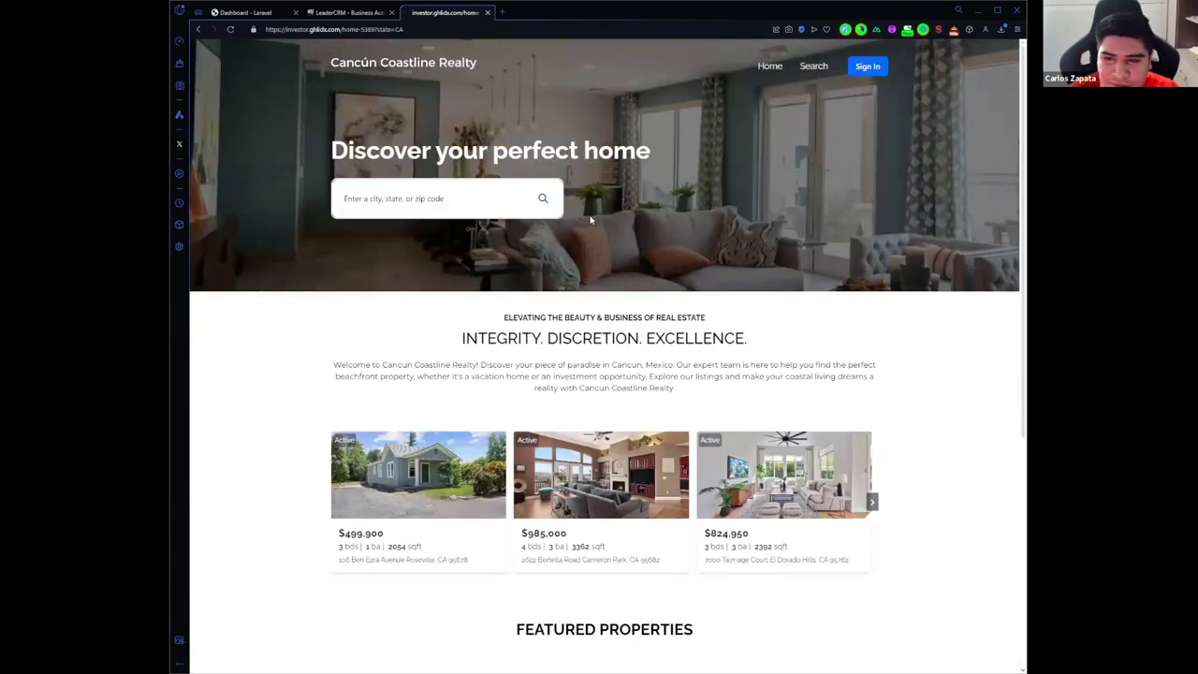
click(543, 199)
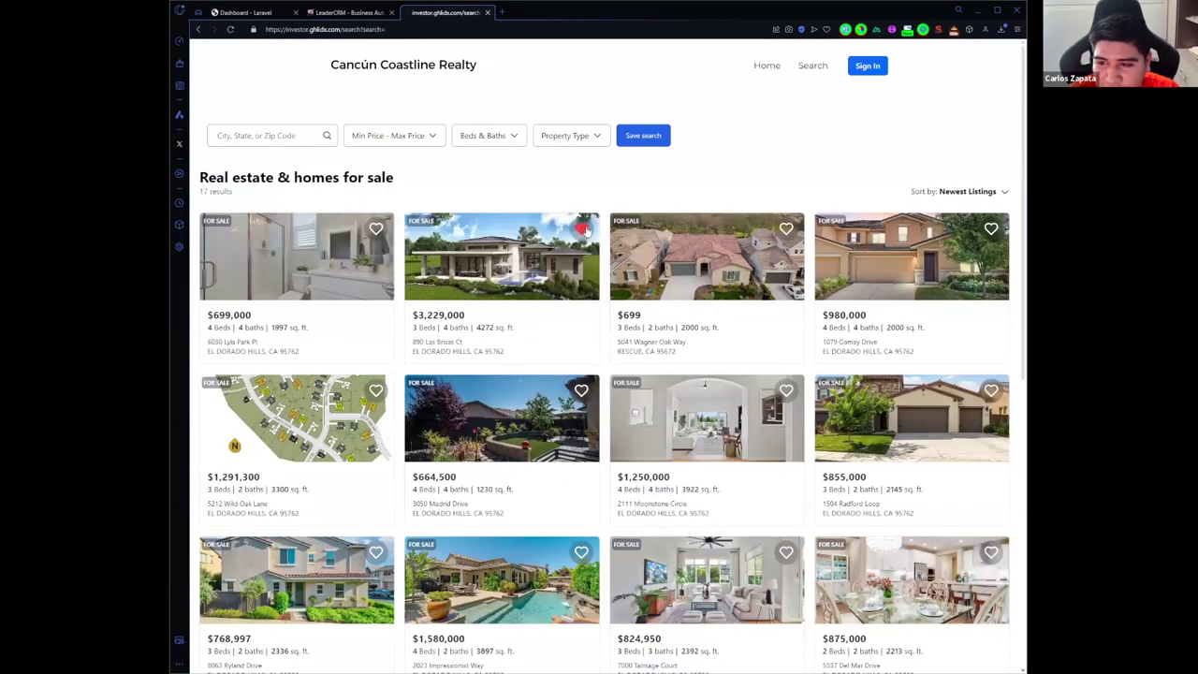
scroll(583, 208, down, 2)
click(582, 198)
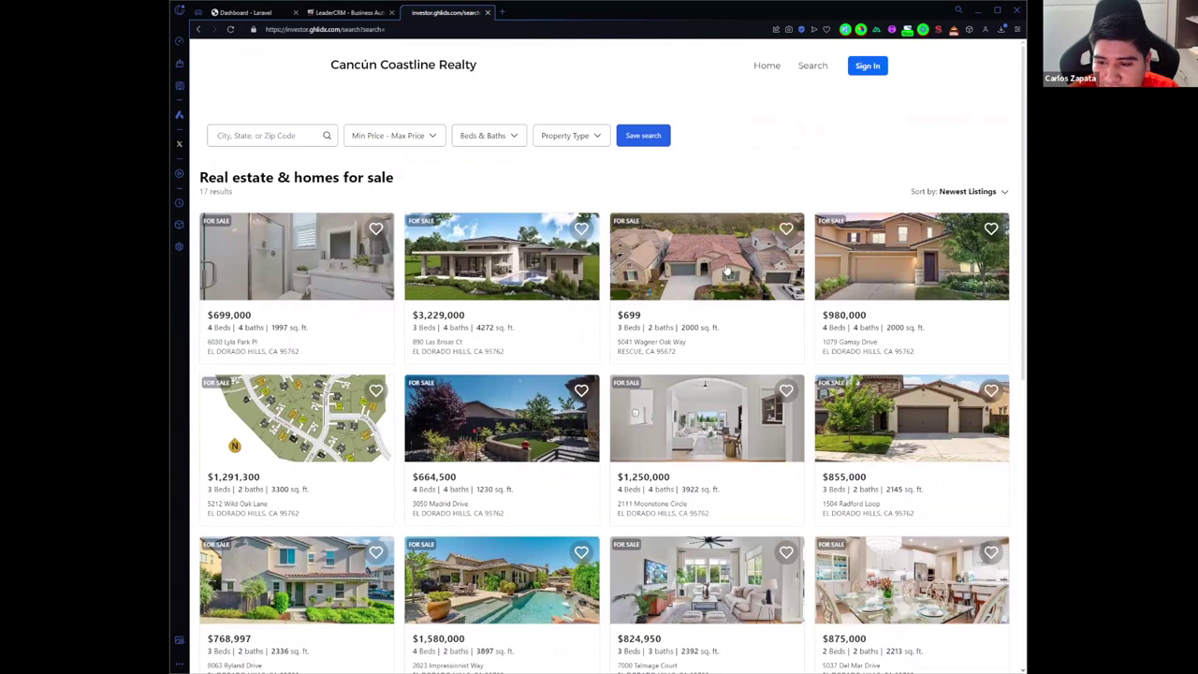
scroll(785, 236, down, 2)
click(788, 247)
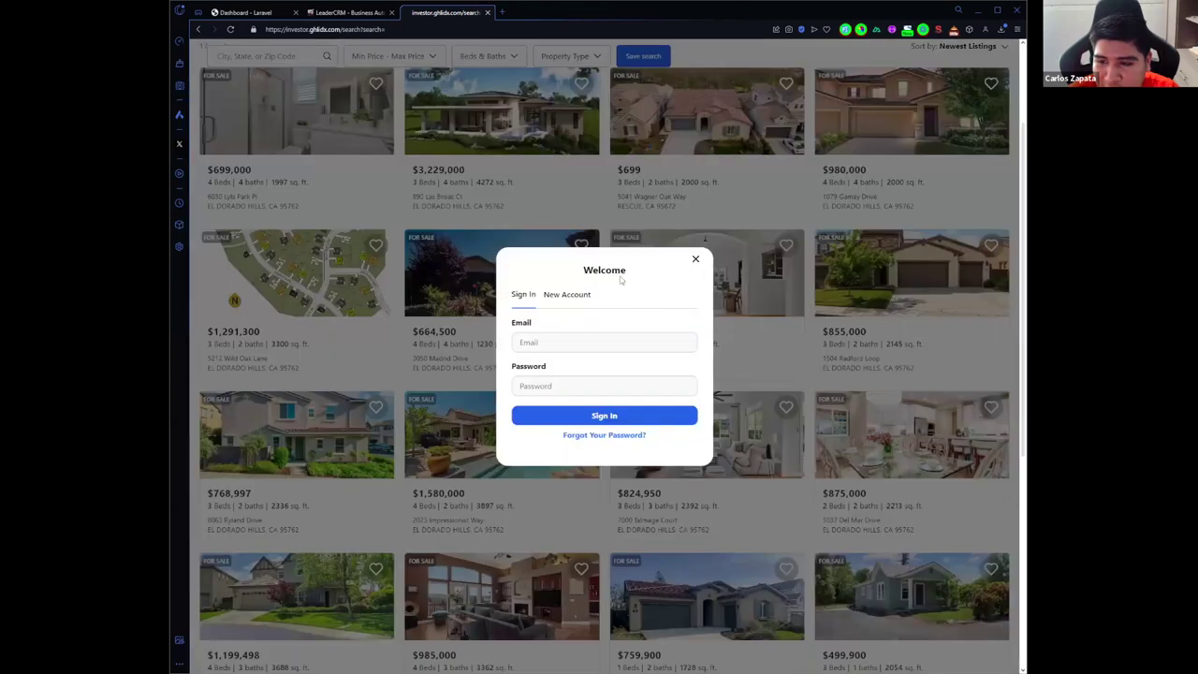
Step: Glance at the New Account form, then sign in with the saved email address and password
click(568, 295)
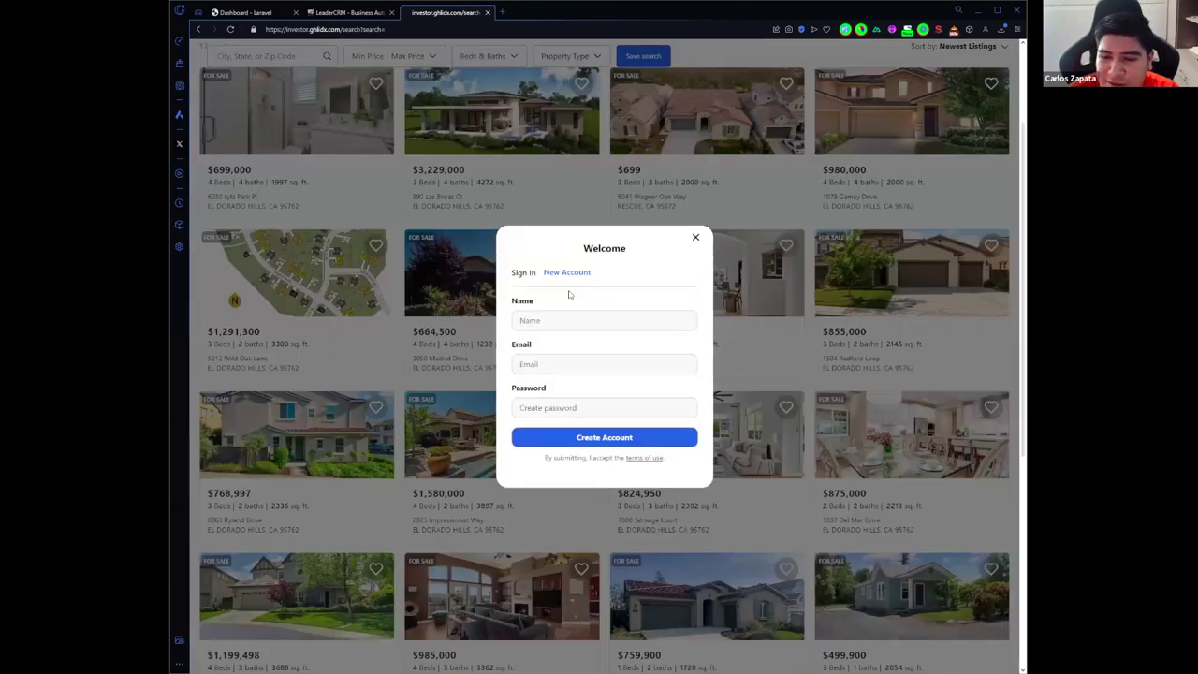
click(524, 272)
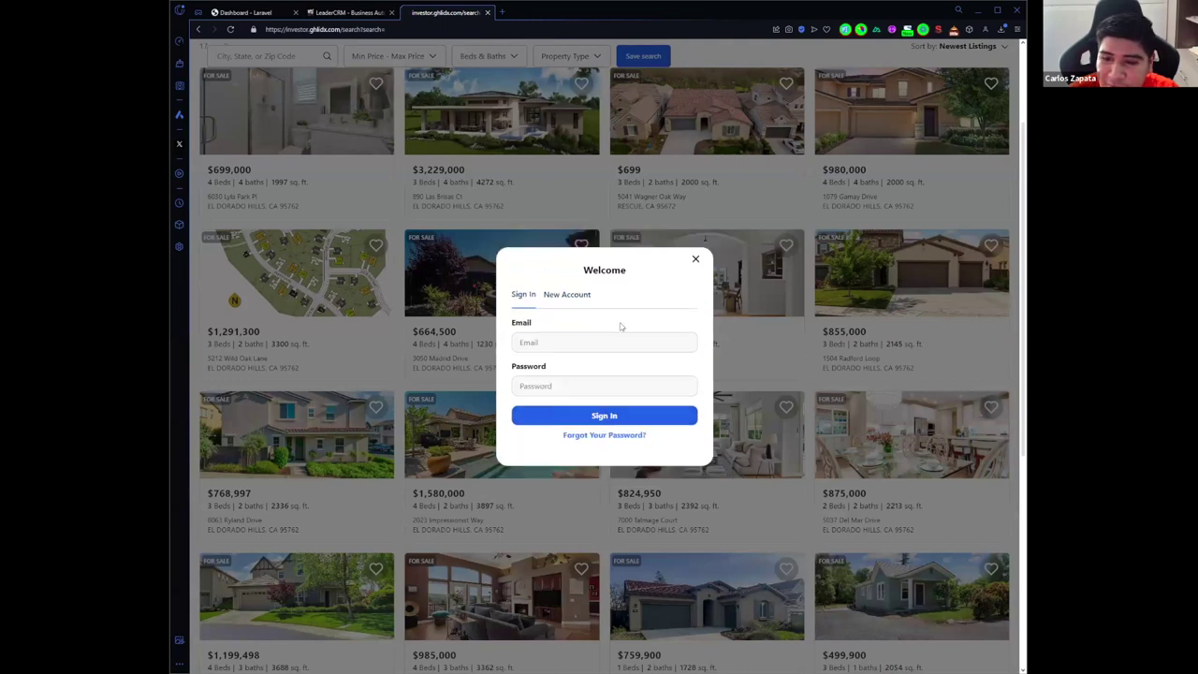
click(604, 343)
click(599, 400)
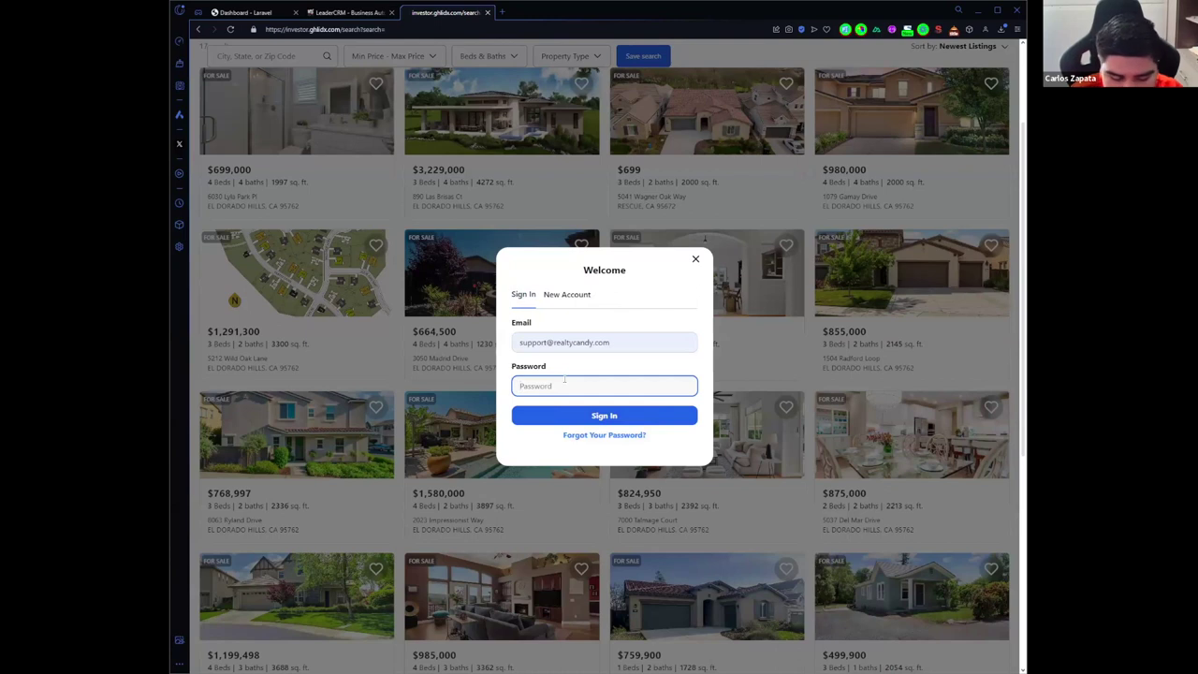
text(********)
key(Return)
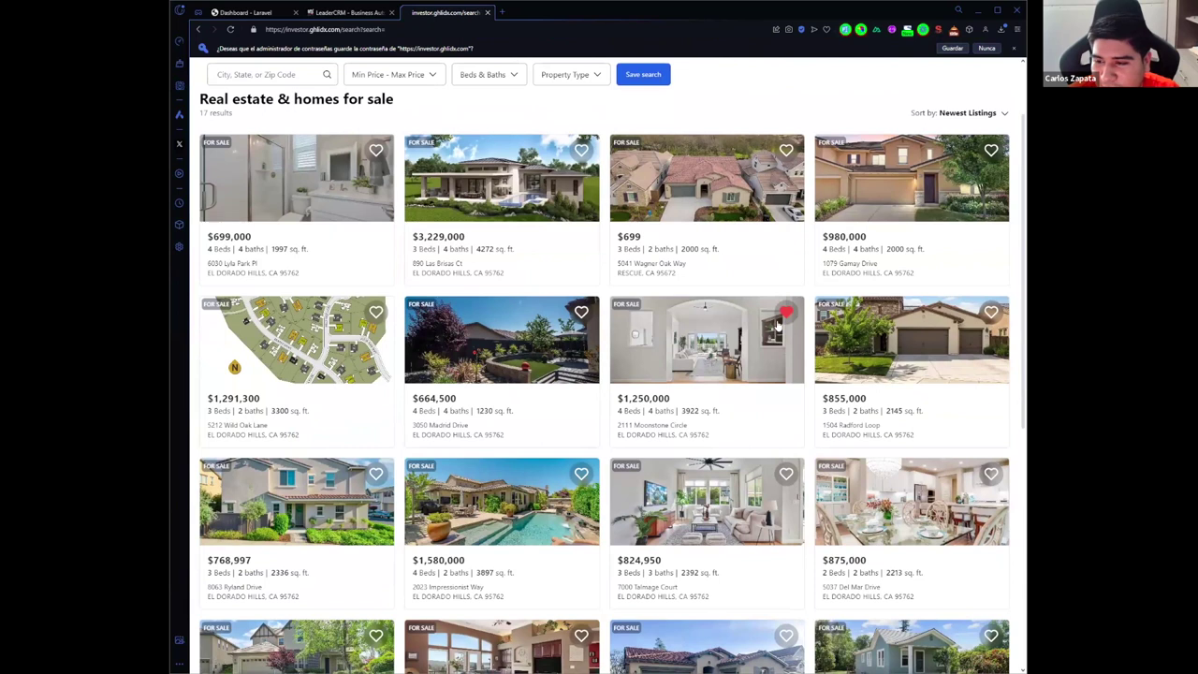
Step: Check the signed-in account's avatar menu options, then dismiss the menu
scroll(744, 323, up, 2)
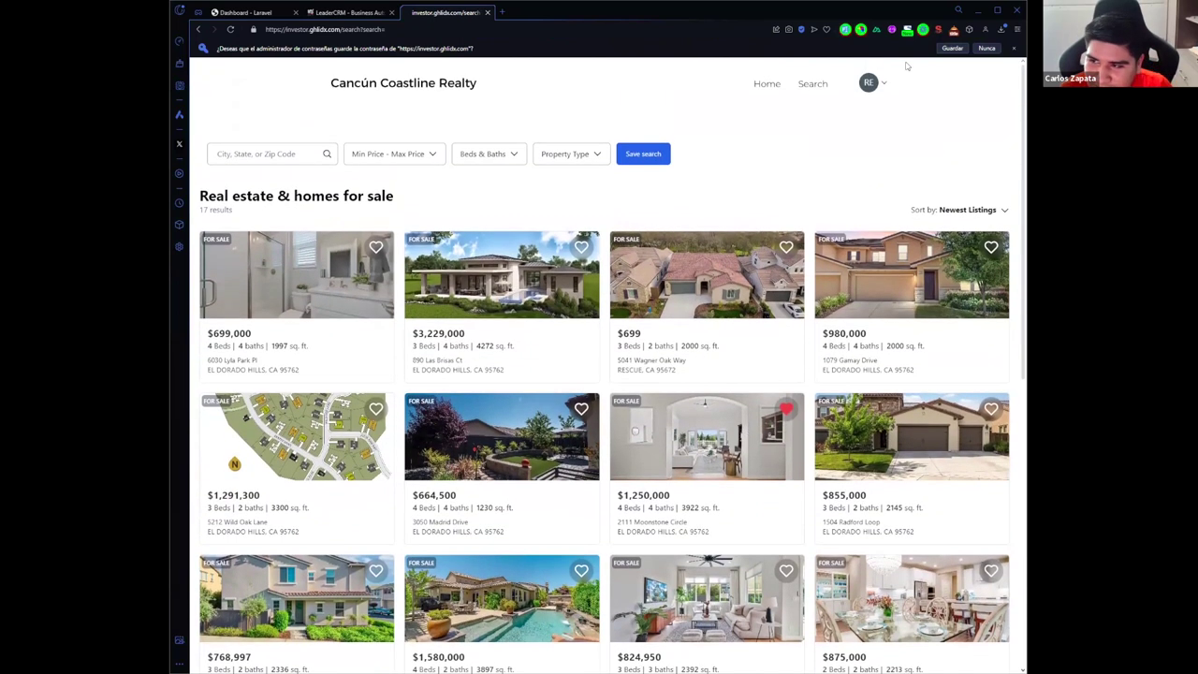
click(878, 83)
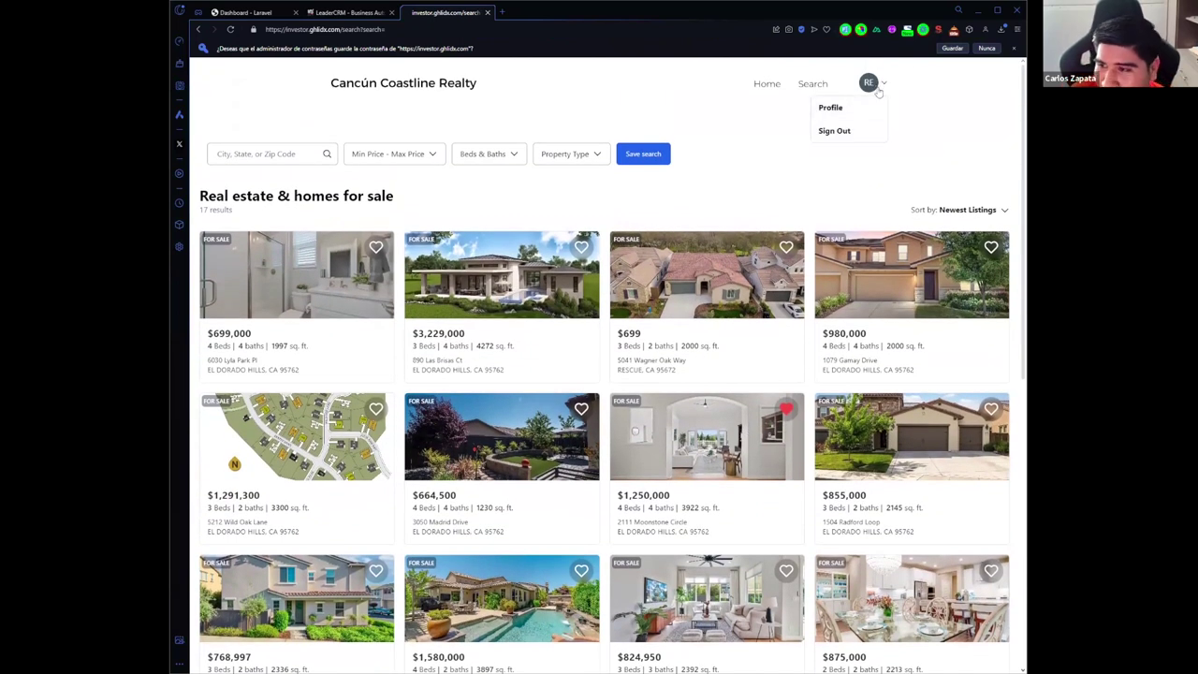
click(710, 179)
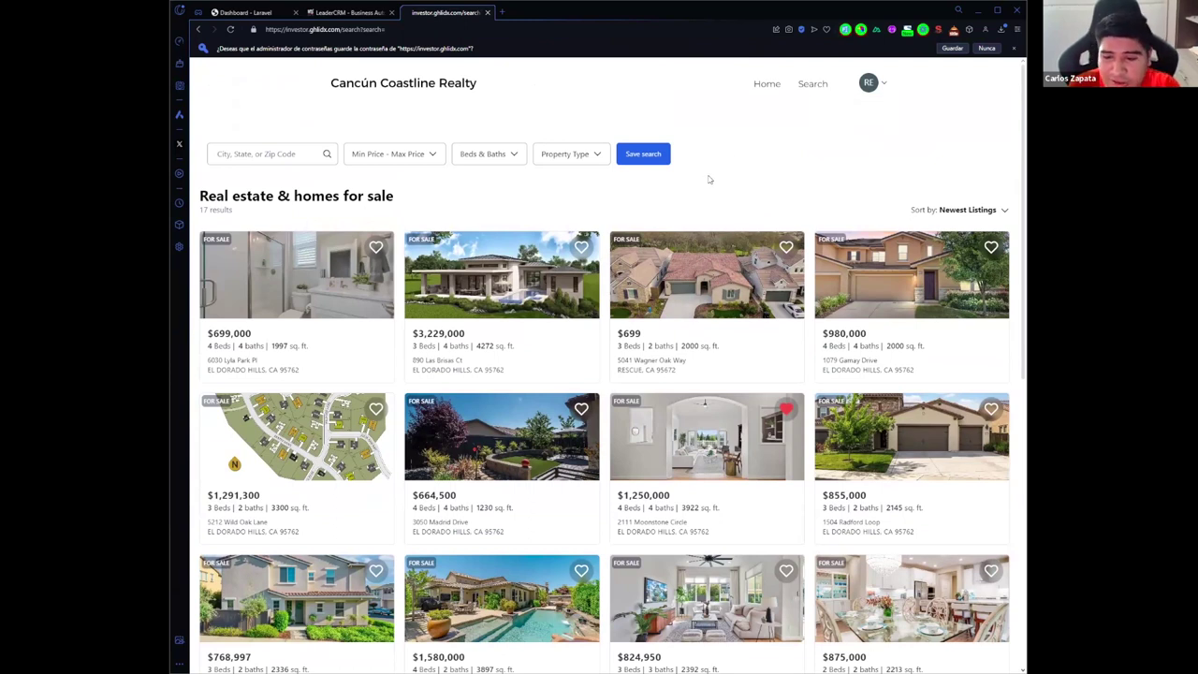
Step: Go back to Home and rerun the property search to confirm the $1,250,000 favourite persists
click(767, 84)
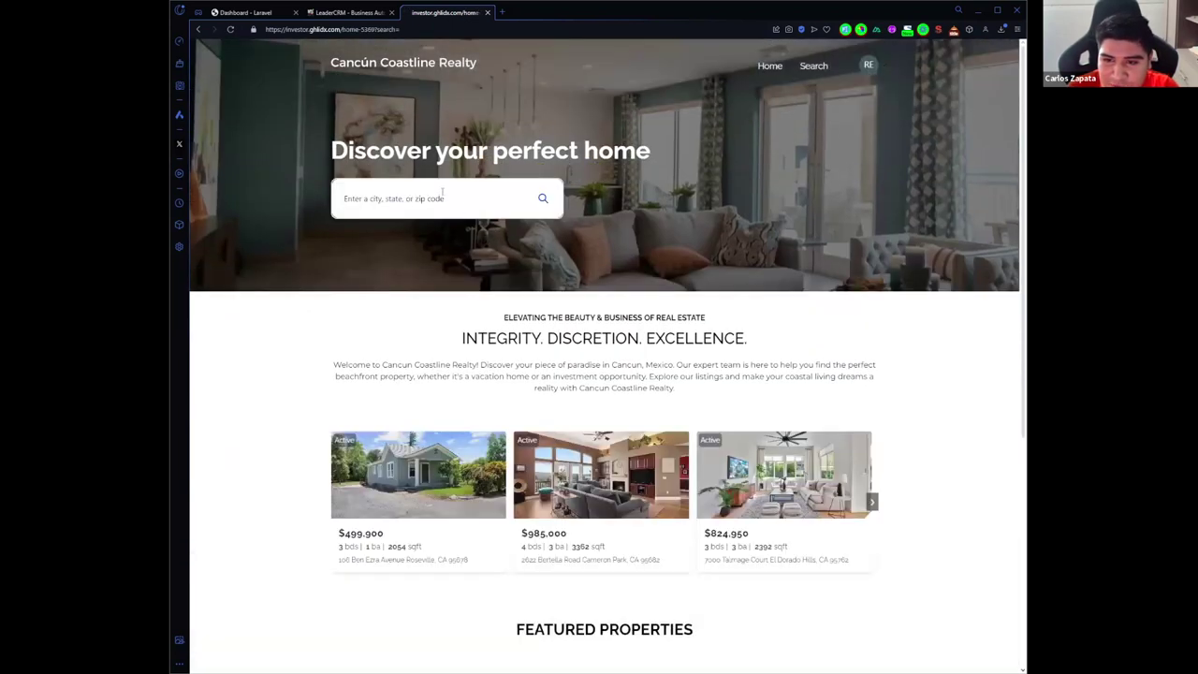
click(541, 196)
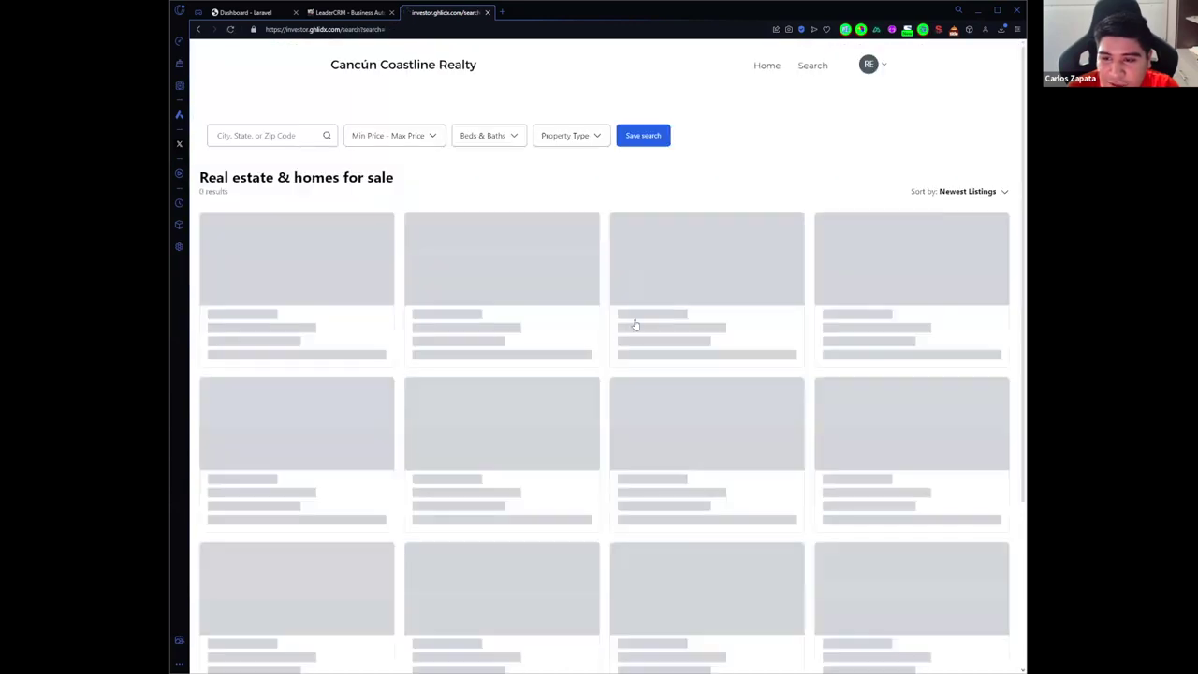
scroll(794, 340, down, 3)
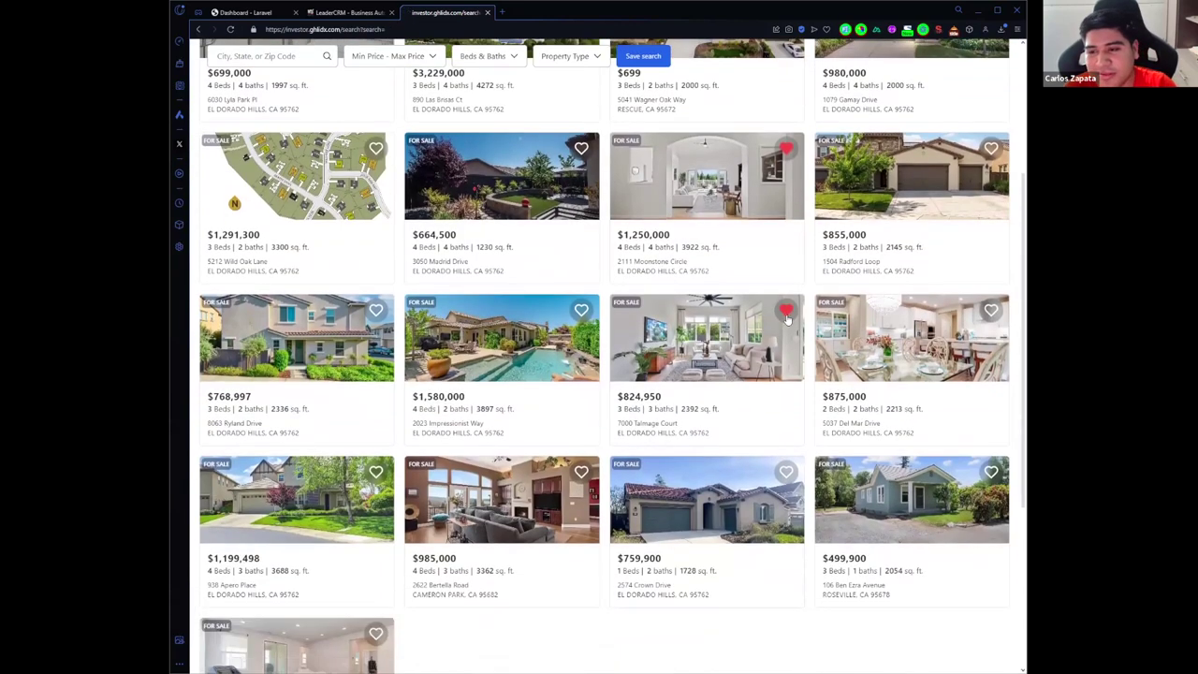
scroll(787, 337, up, 3)
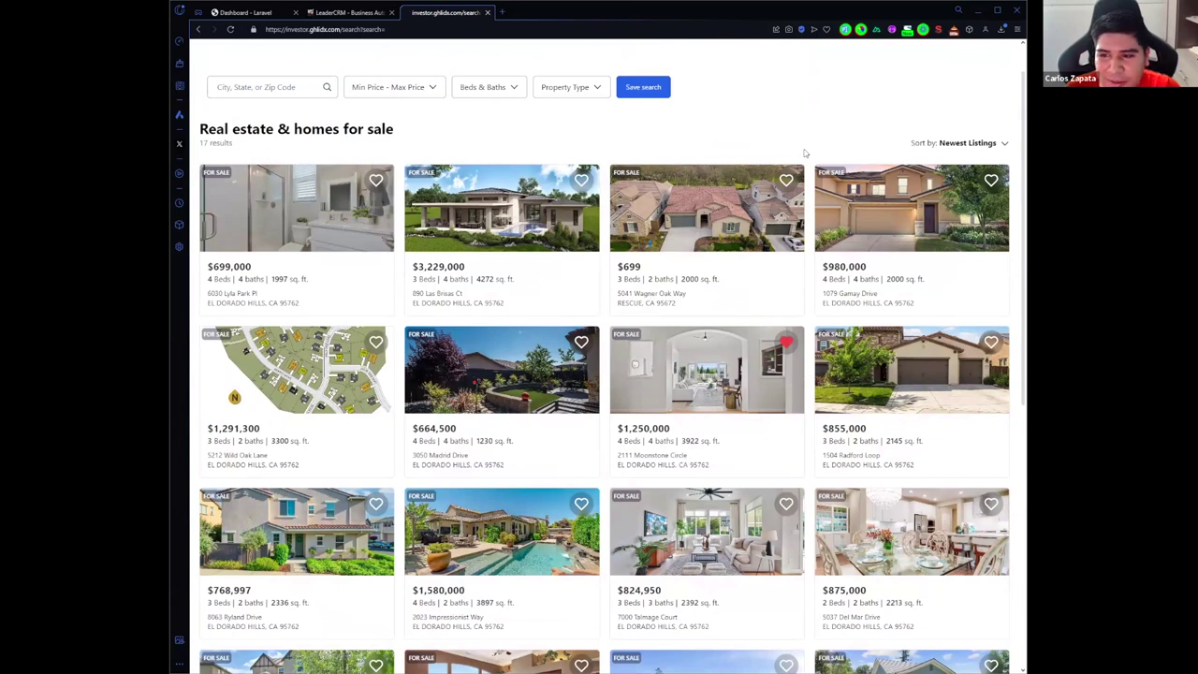
scroll(768, 170, up, 1)
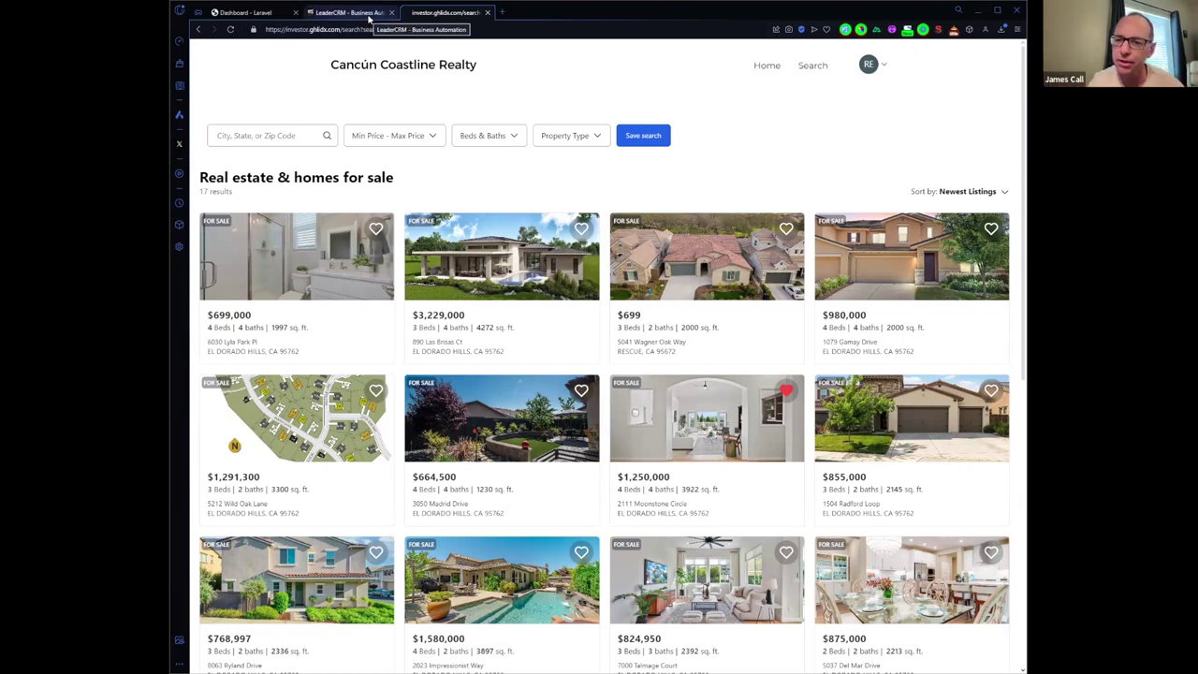
click(370, 14)
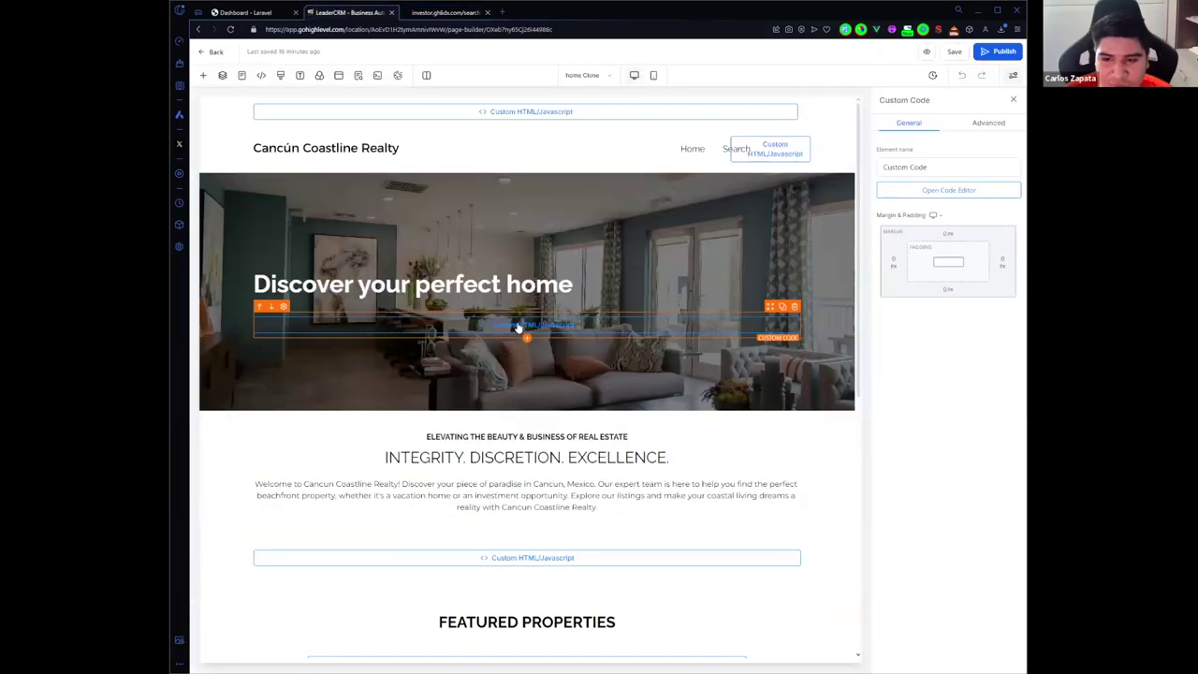
click(922, 192)
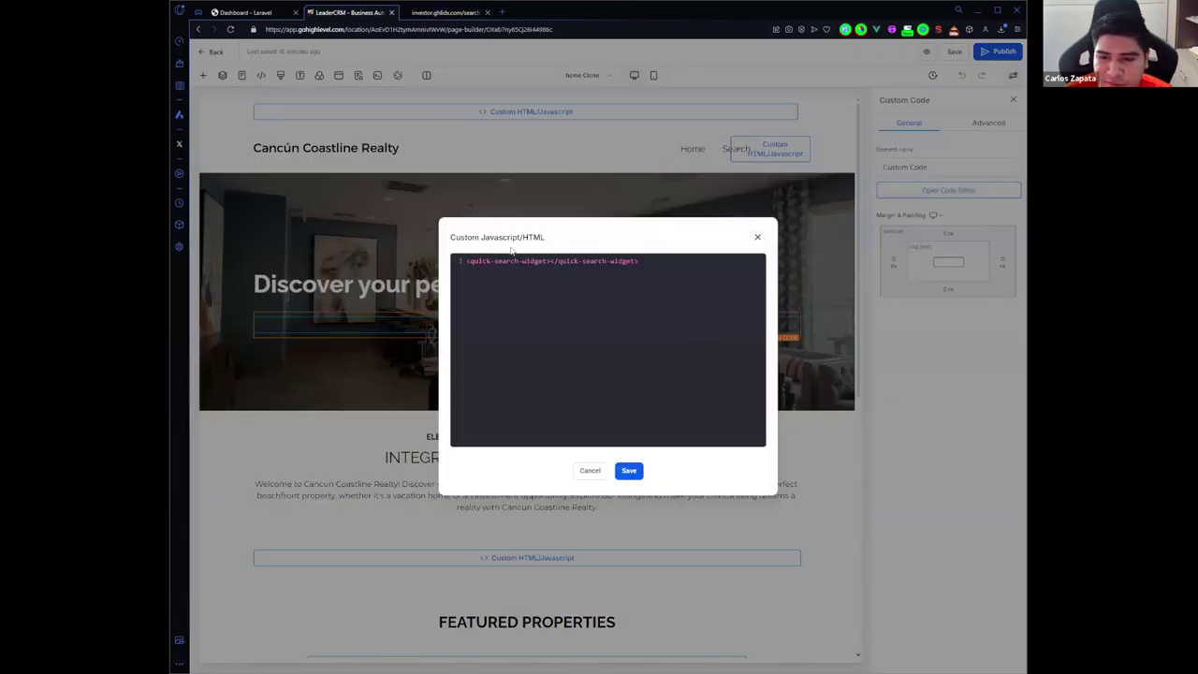
click(758, 236)
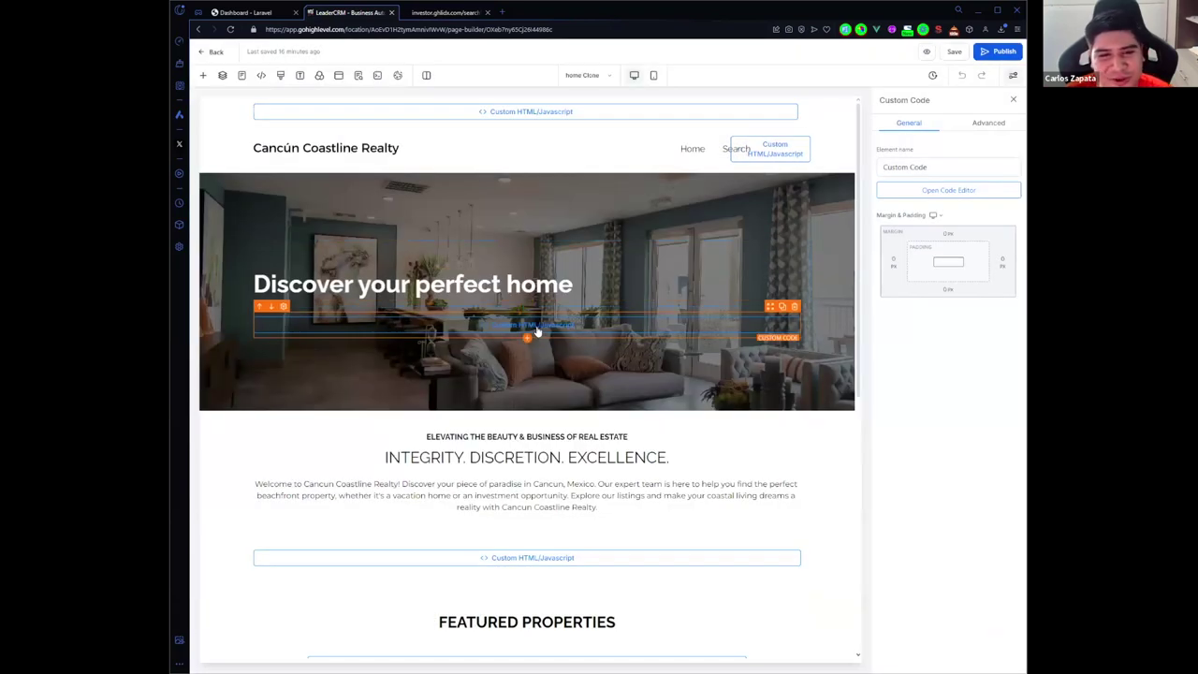
click(449, 13)
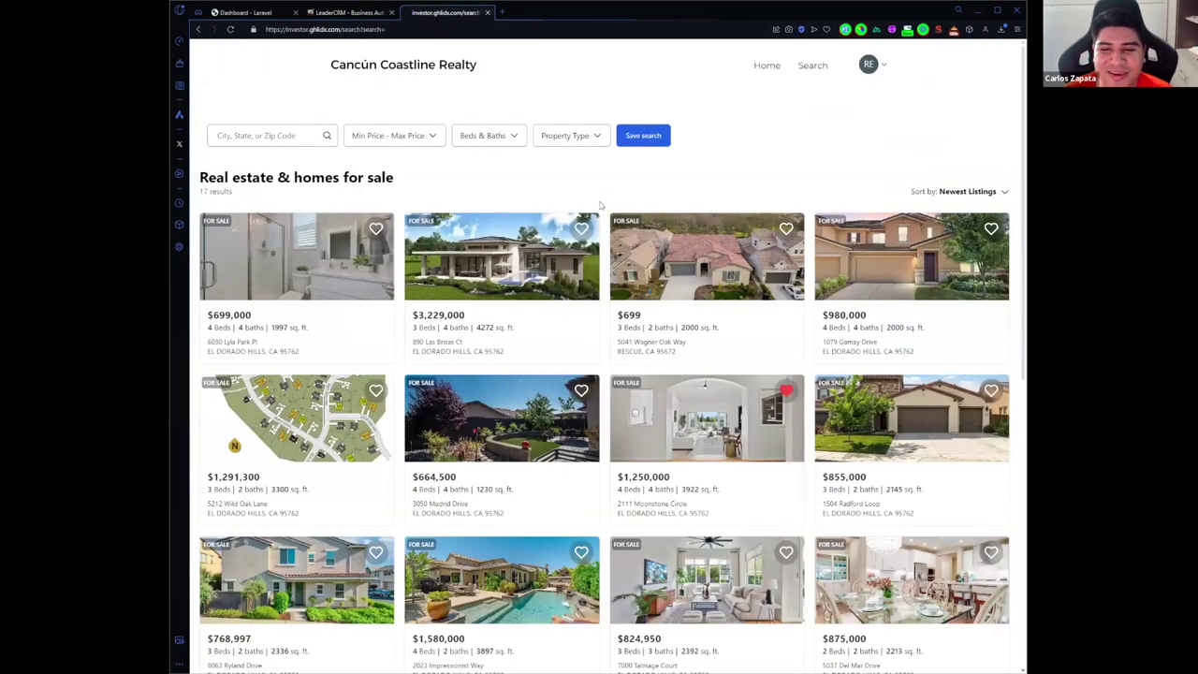
click(358, 12)
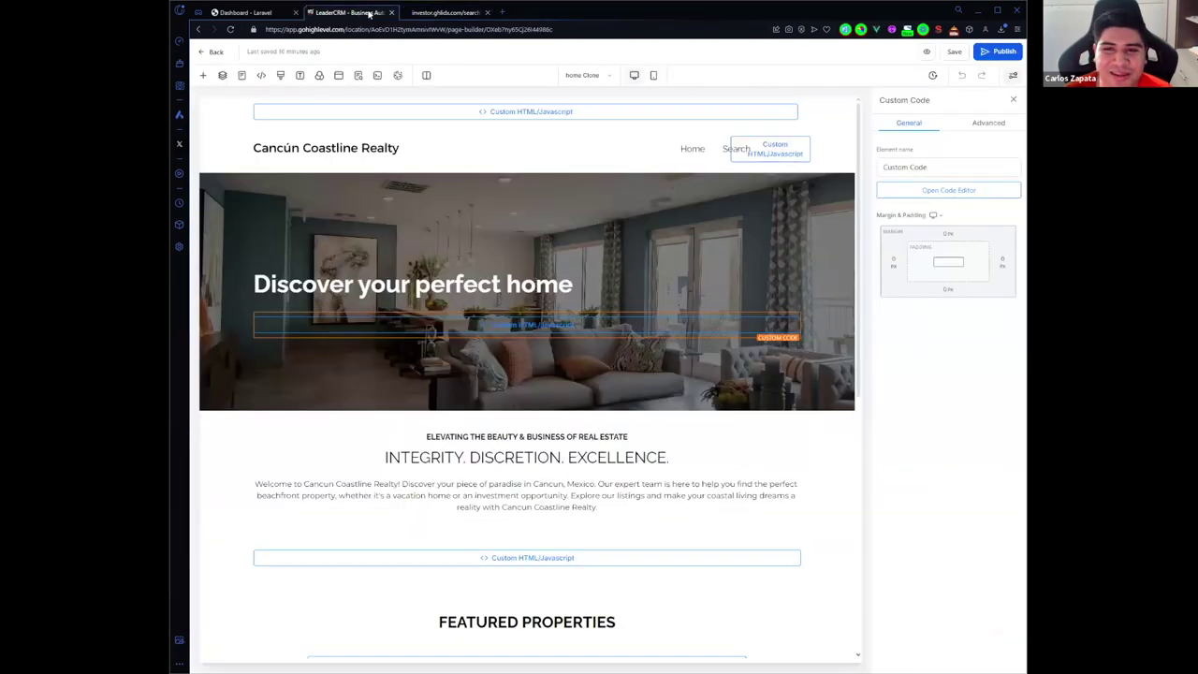
click(431, 13)
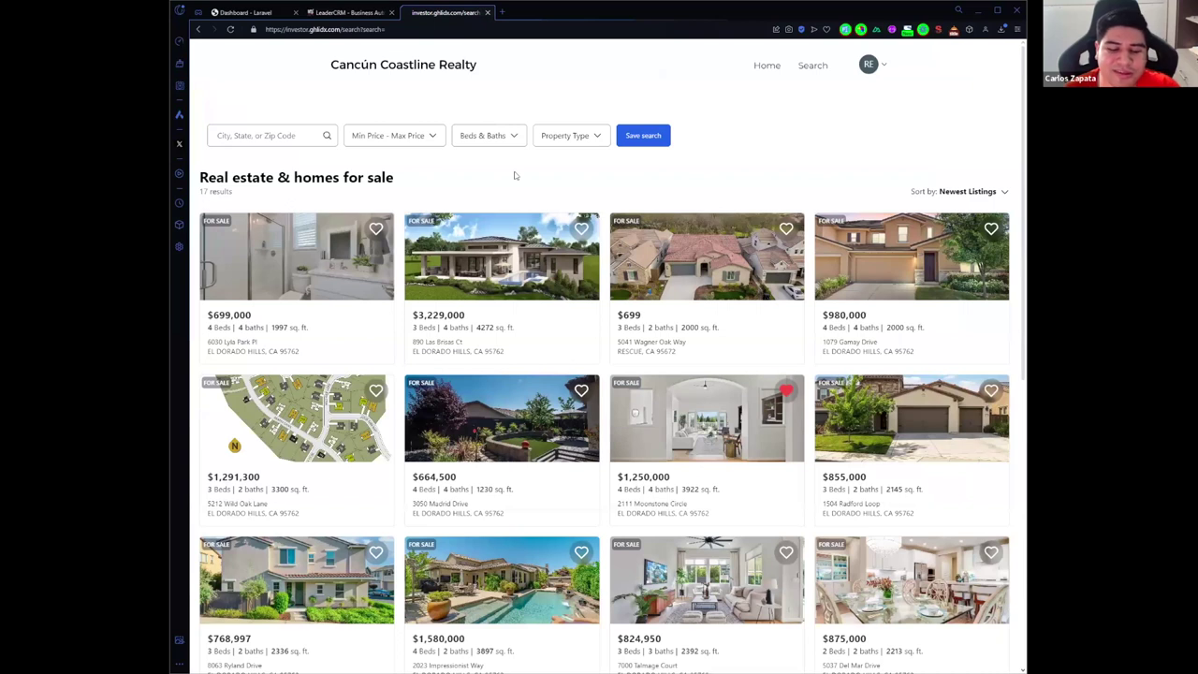